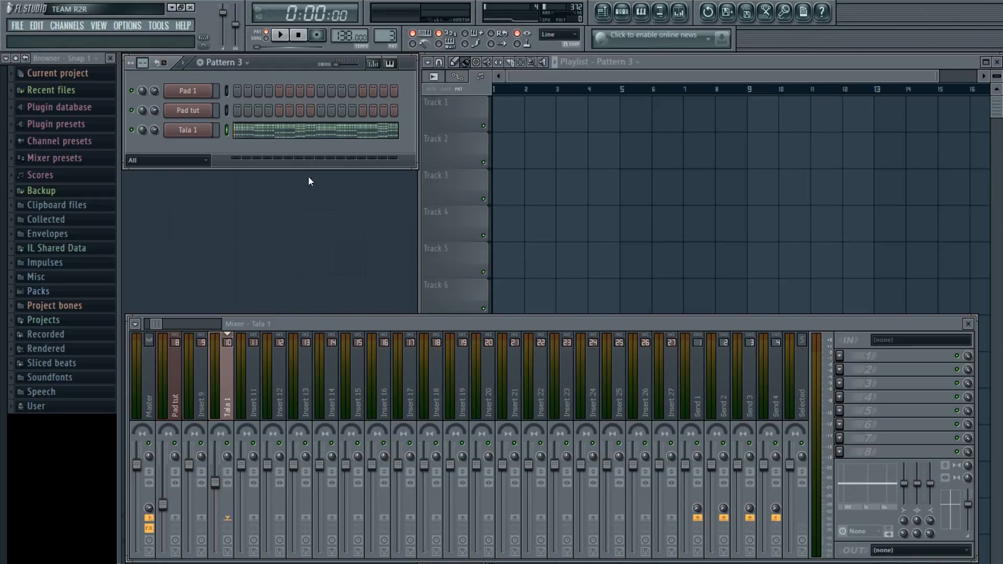
Drag the tempo display down to 127.000 BPM
{"action": "left_click_drag", "start_coordinate": [343, 37], "coordinate": [339, 61]}
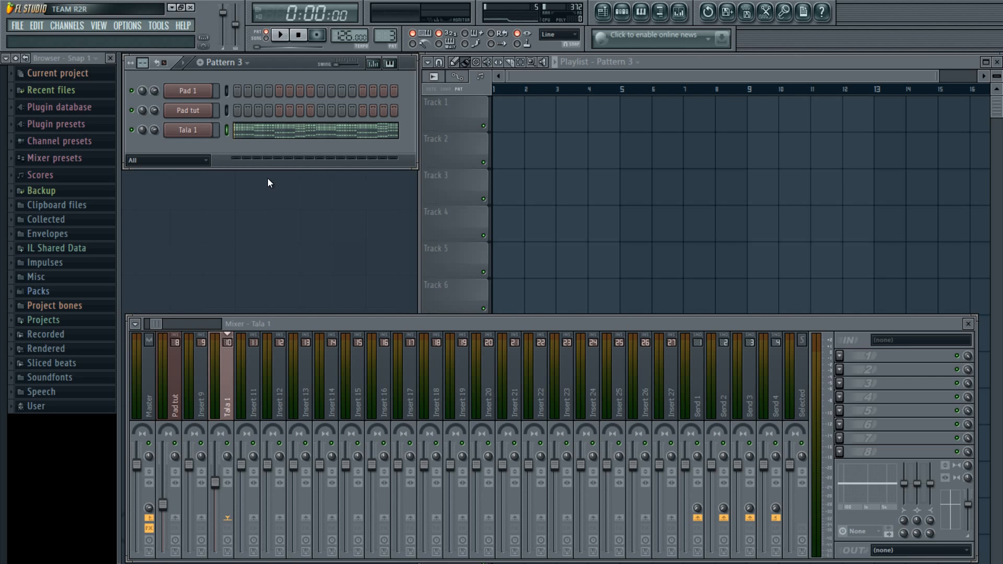
View Tala 1's chord notes in the Piano roll, start playback, then close the Piano roll
{"action": "left_click", "coordinate": [296, 138]}
{"action": "scroll", "coordinate": [298, 141], "scroll_direction": "down", "scroll_amount": 3}
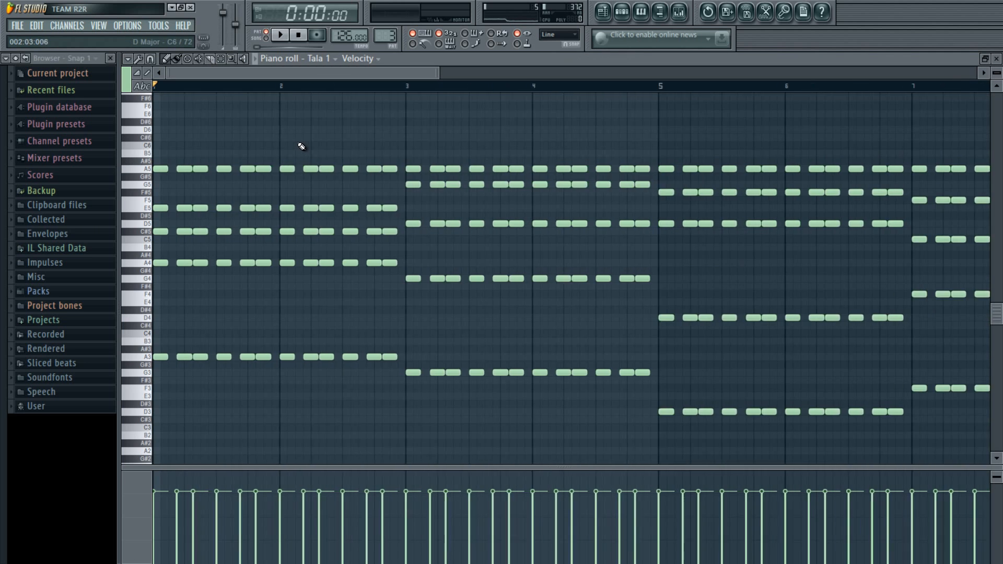
{"action": "scroll", "coordinate": [301, 146], "scroll_direction": "down", "scroll_amount": 3}
{"action": "key", "text": "space"}
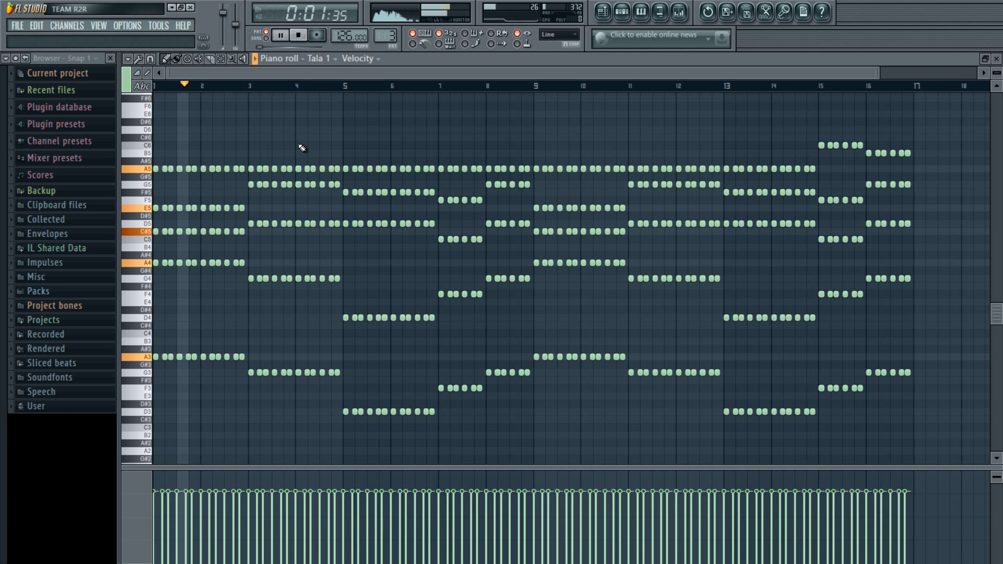
{"action": "scroll", "coordinate": [173, 163], "scroll_direction": "up", "scroll_amount": 3}
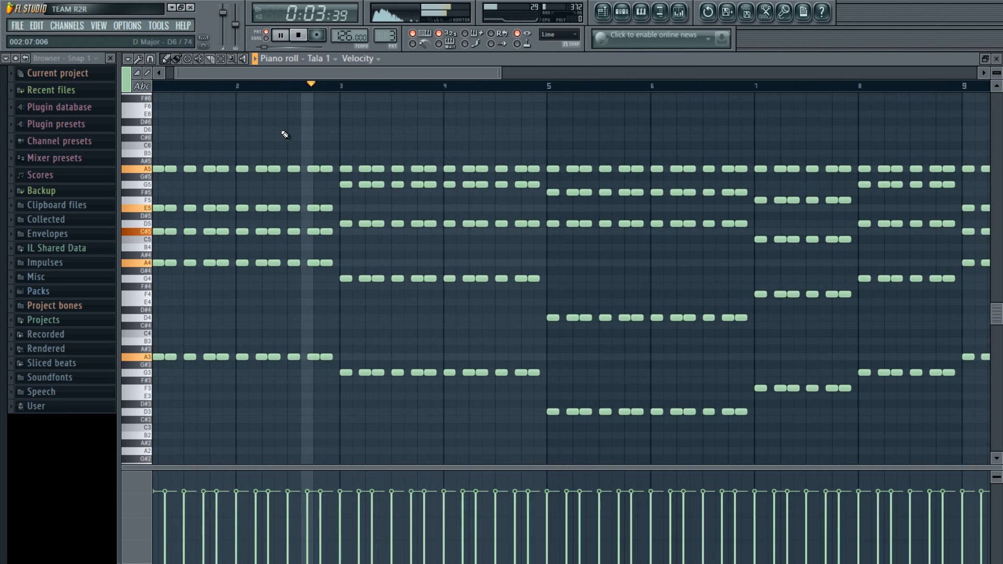
{"action": "scroll", "coordinate": [329, 125], "scroll_direction": "up", "scroll_amount": 1}
{"action": "scroll", "coordinate": [331, 124], "scroll_direction": "down", "scroll_amount": 1}
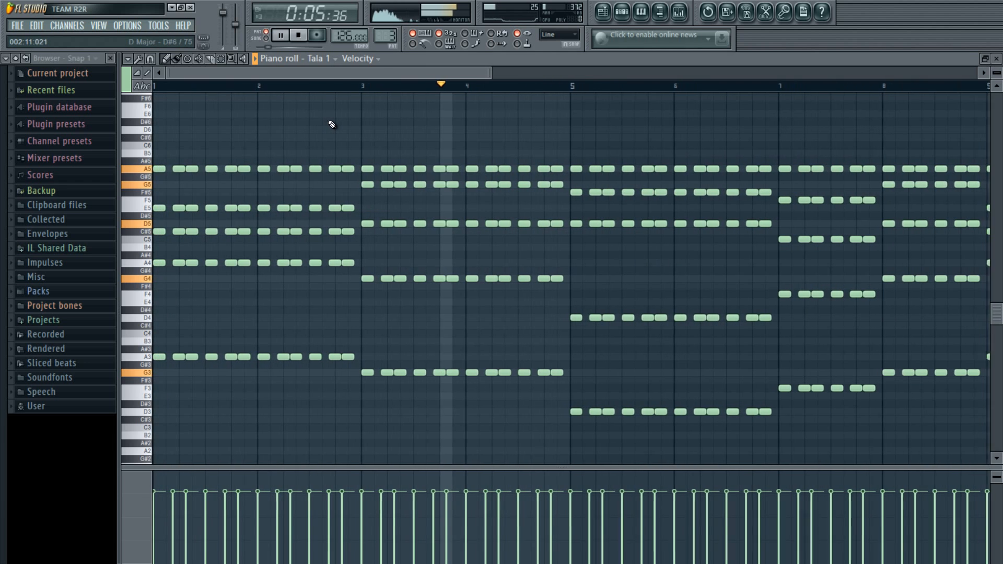
{"action": "scroll", "coordinate": [332, 125], "scroll_direction": "down", "scroll_amount": 2}
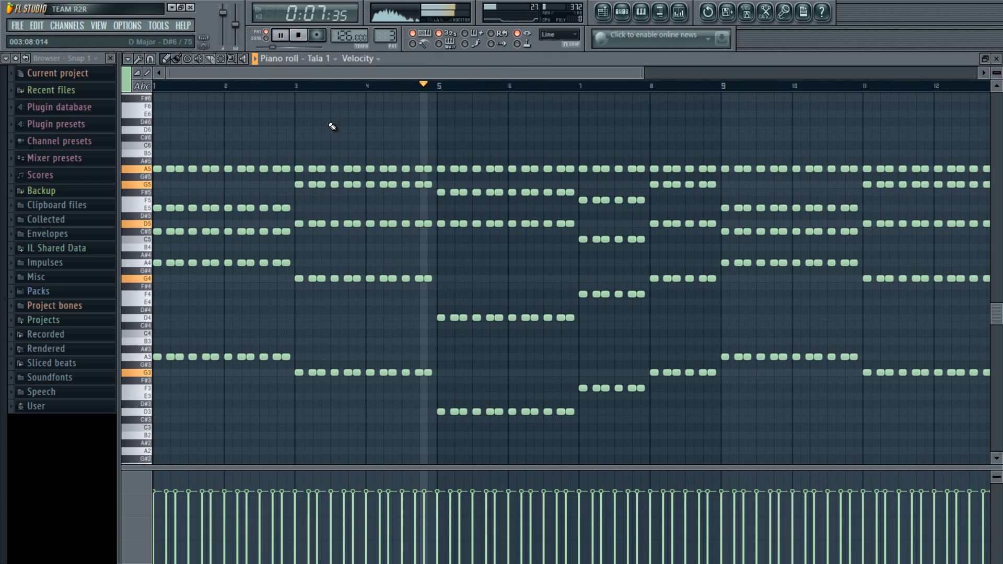
{"action": "key", "text": "F7"}
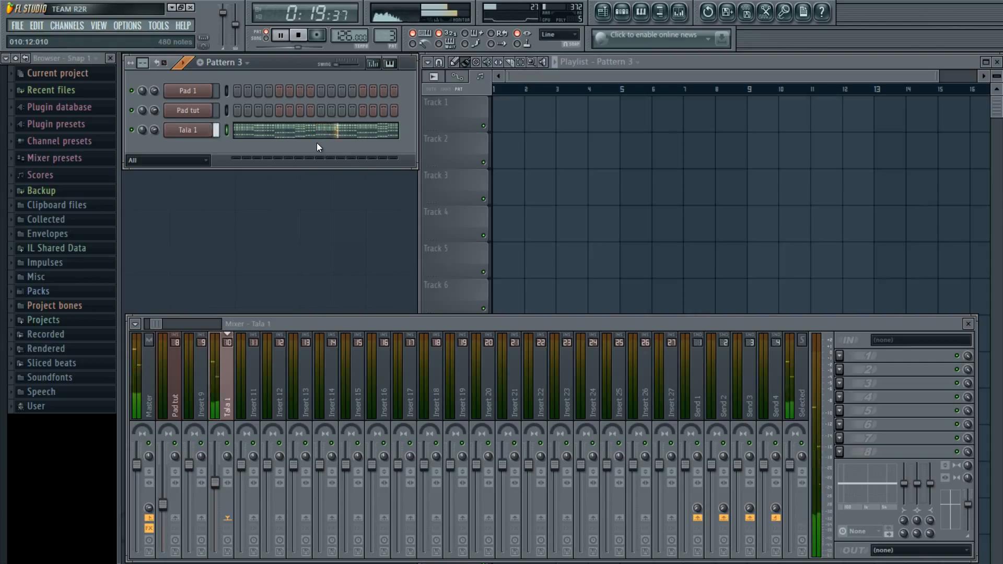
Stop playback, copy Tala 1's notes, switch to empty Pattern 4, and open Channels > Add one
{"action": "key", "text": "space"}
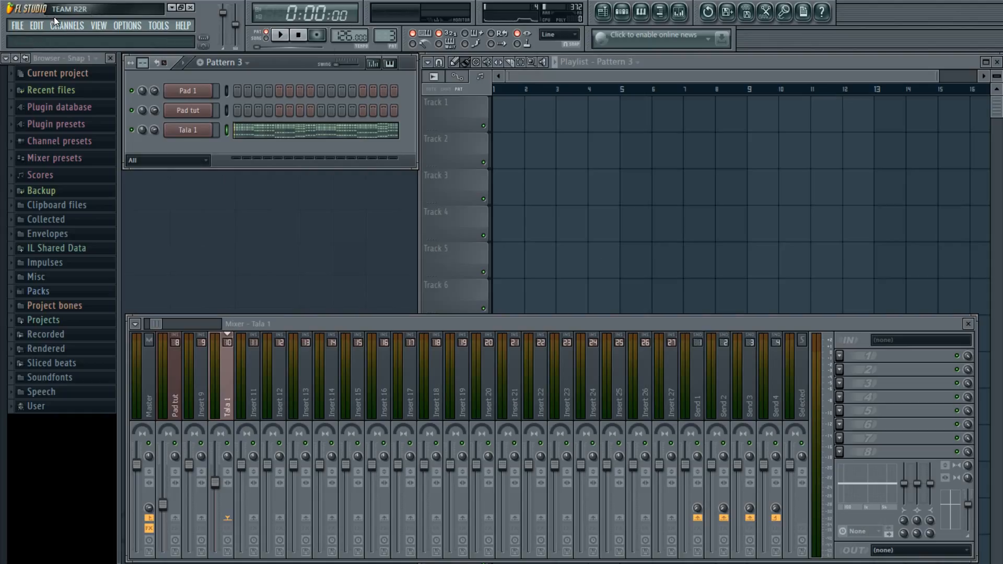
{"action": "right_click", "coordinate": [183, 130]}
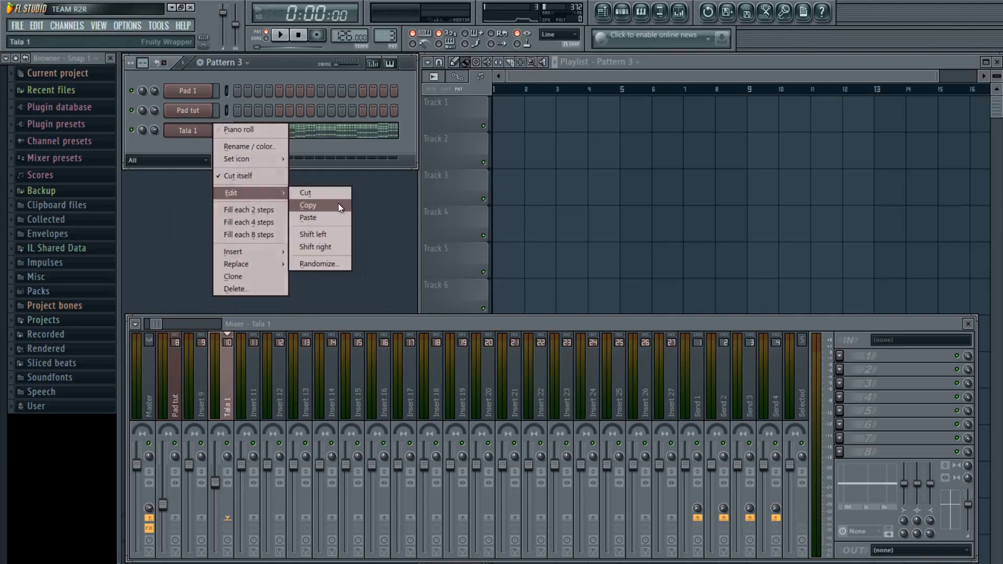
{"action": "left_click", "coordinate": [329, 206]}
{"action": "left_click", "coordinate": [200, 63]}
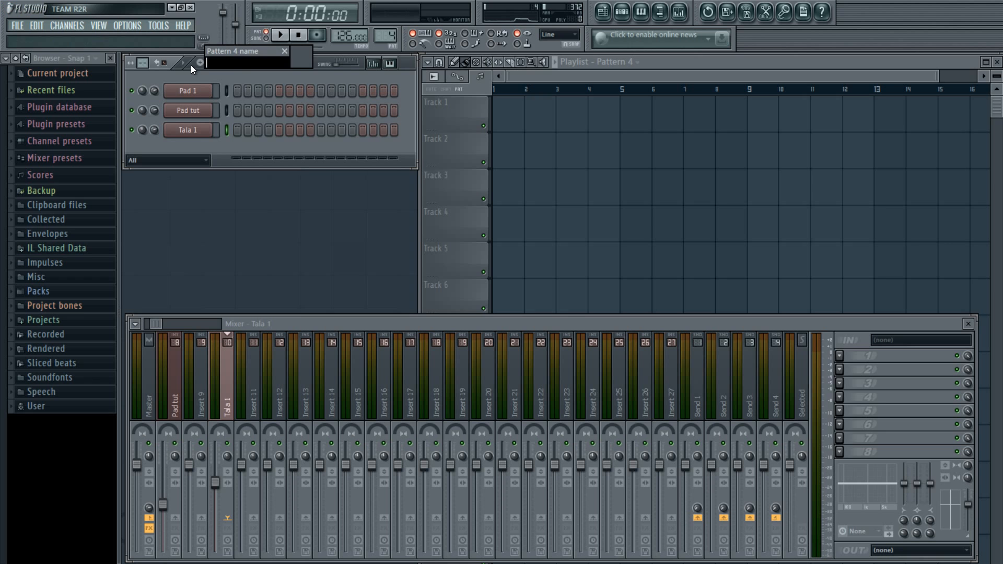
{"action": "left_click", "coordinate": [67, 25]}
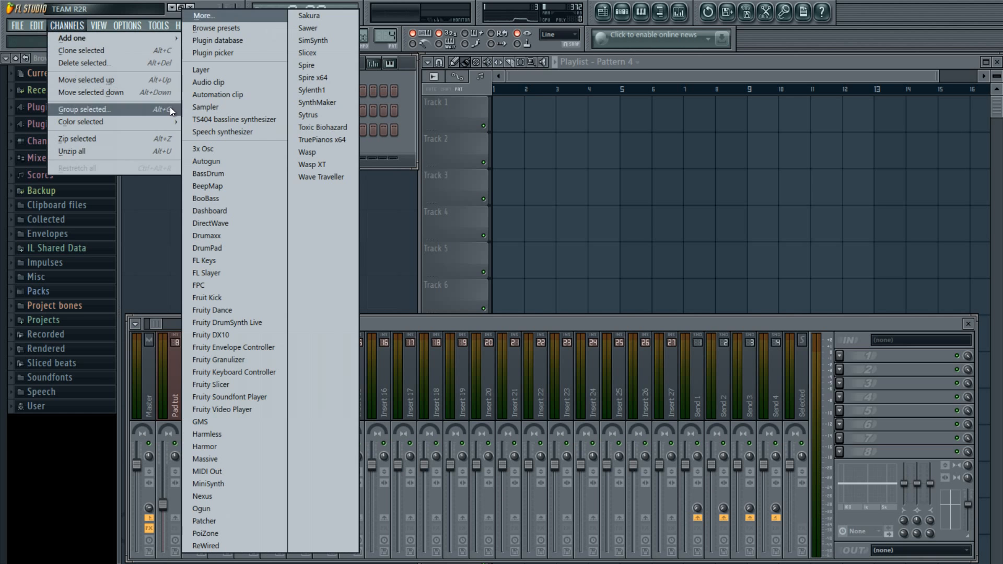
Add a Spire x64 channel and rename it 'Tala tut'
{"action": "left_click", "coordinate": [346, 84]}
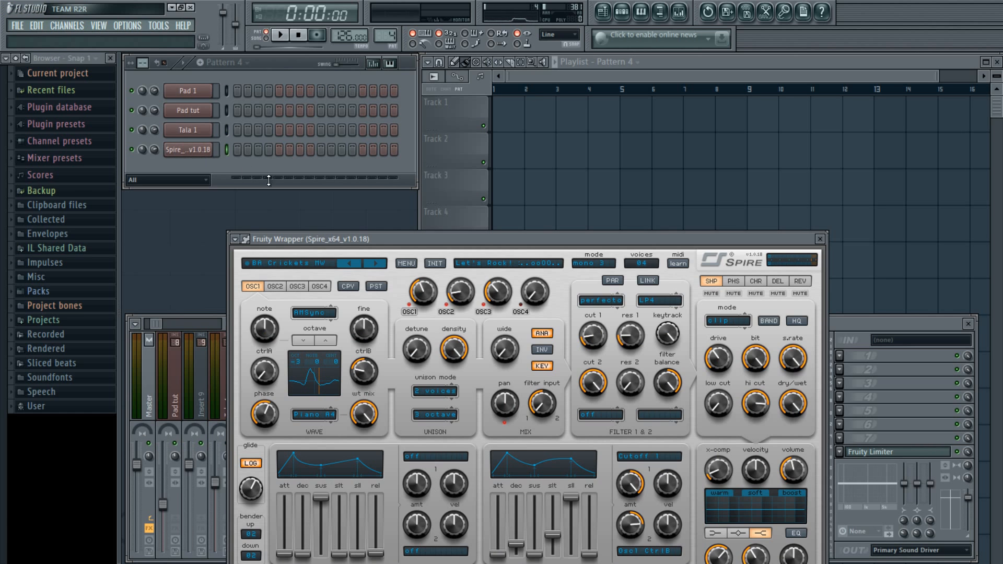
{"action": "left_click_drag", "start_coordinate": [356, 240], "coordinate": [425, 148]}
{"action": "right_click", "coordinate": [209, 149]}
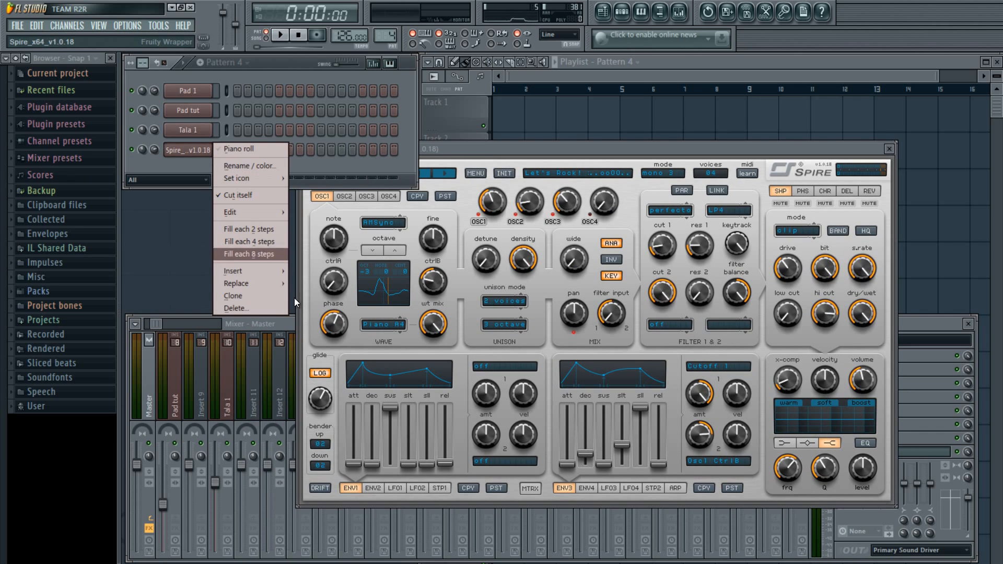
{"action": "left_click", "coordinate": [268, 165]}
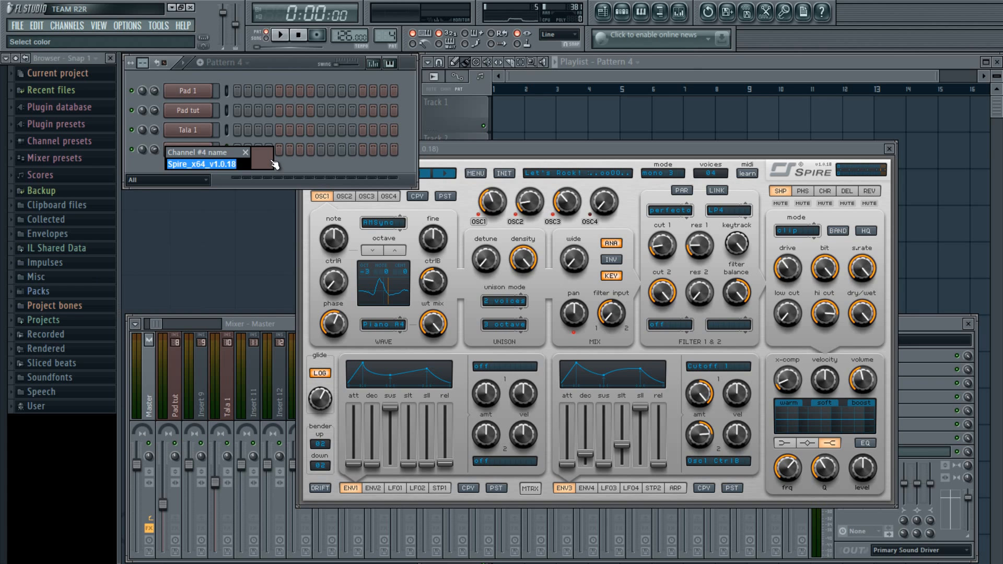
{"action": "type", "text": "Tala tut"}
{"action": "key", "text": "Return"}
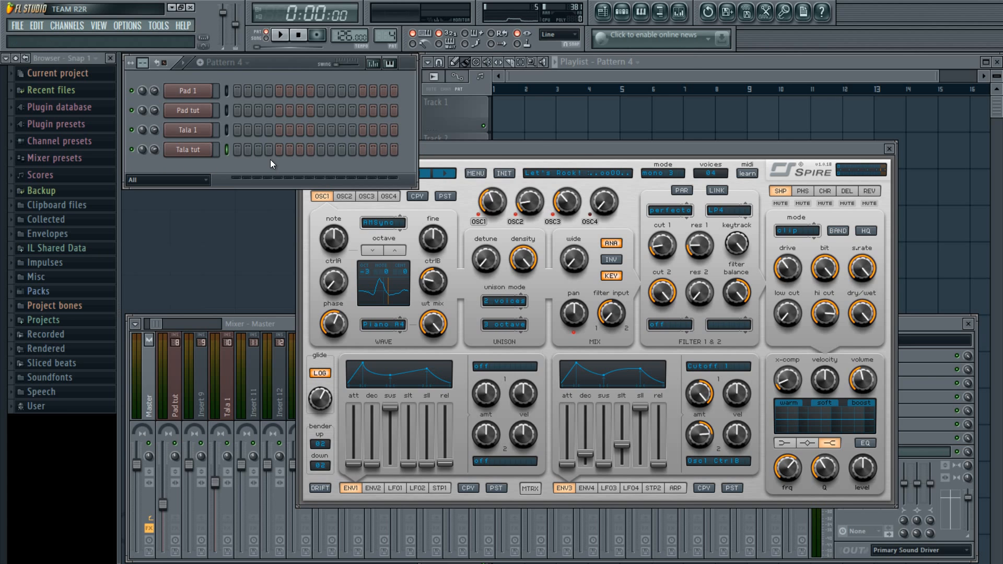
Reset Spire to its INIT patch and set it to 16 voices
{"action": "left_click", "coordinate": [505, 173]}
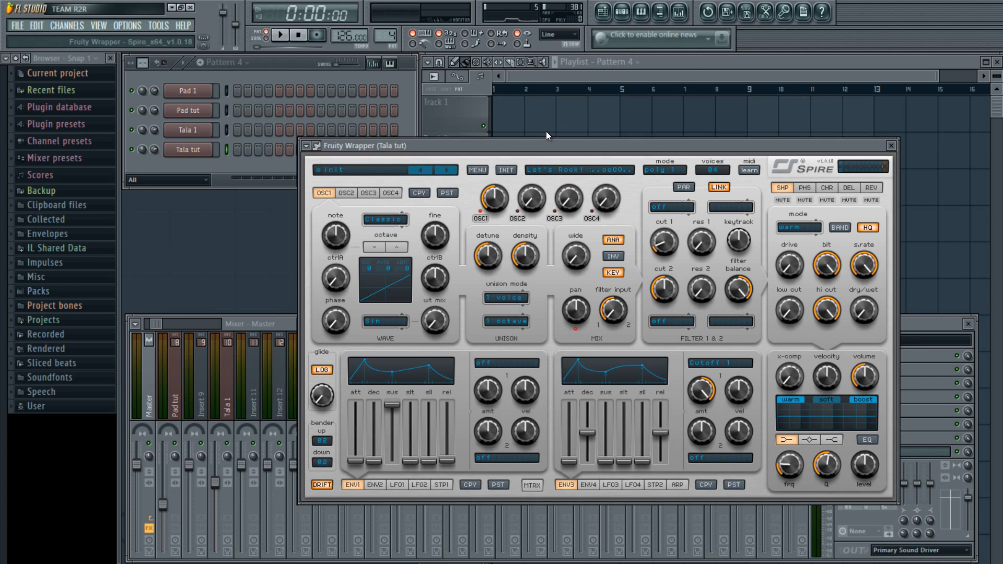
{"action": "left_click_drag", "start_coordinate": [546, 132], "coordinate": [527, 142]}
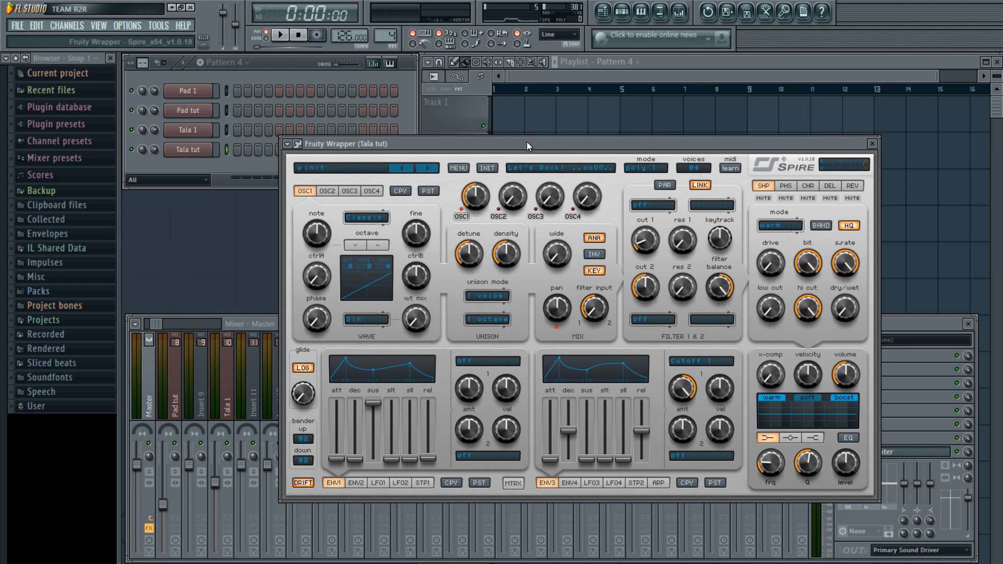
{"action": "left_click", "coordinate": [696, 170]}
{"action": "left_click", "coordinate": [736, 267]}
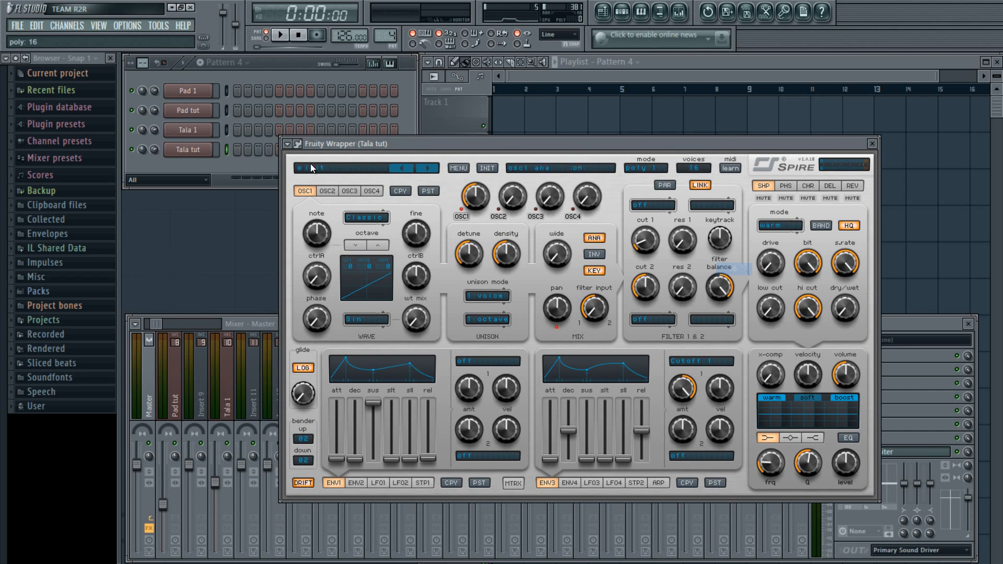
Paste Tala 1's copied notes into the Tala tut channel
{"action": "right_click", "coordinate": [186, 152]}
{"action": "mouse_move", "coordinate": [281, 213]}
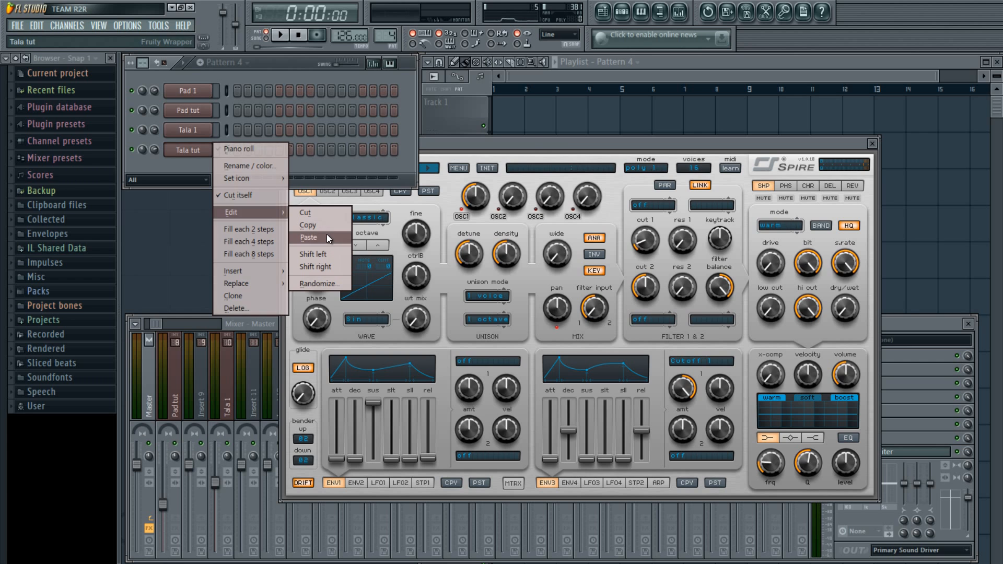
{"action": "left_click", "coordinate": [327, 235]}
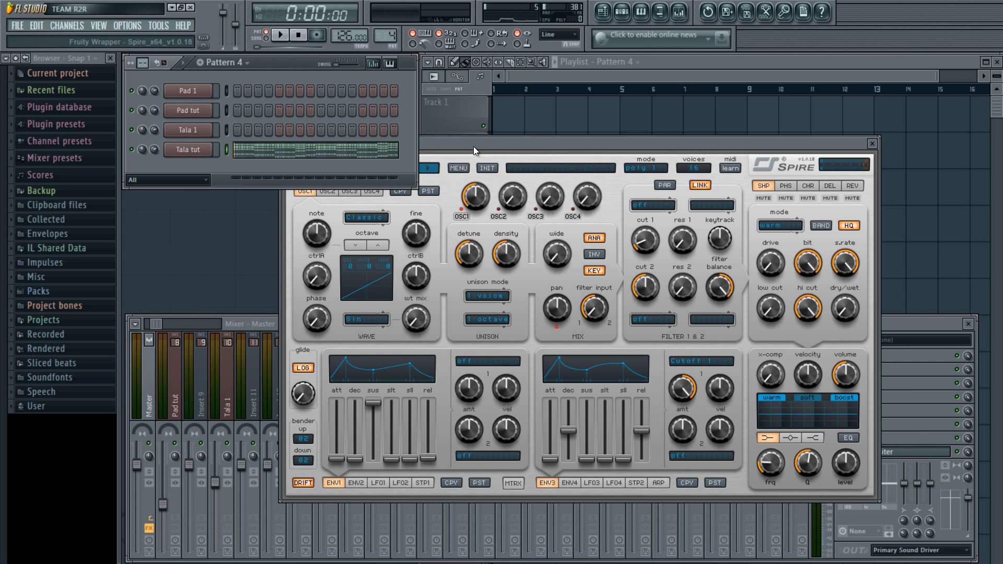
{"action": "left_click_drag", "start_coordinate": [473, 146], "coordinate": [544, 134]}
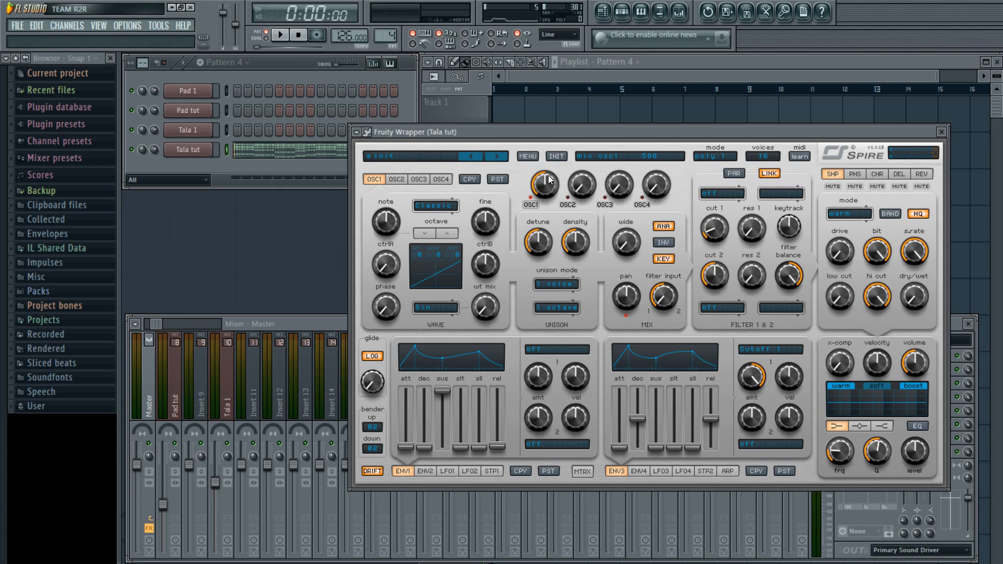
Preview Tala tut's pasted notes in the Piano roll, then close it
{"action": "left_click", "coordinate": [220, 168]}
{"action": "left_click", "coordinate": [278, 159]}
{"action": "scroll", "coordinate": [316, 202], "scroll_direction": "down", "scroll_amount": 4}
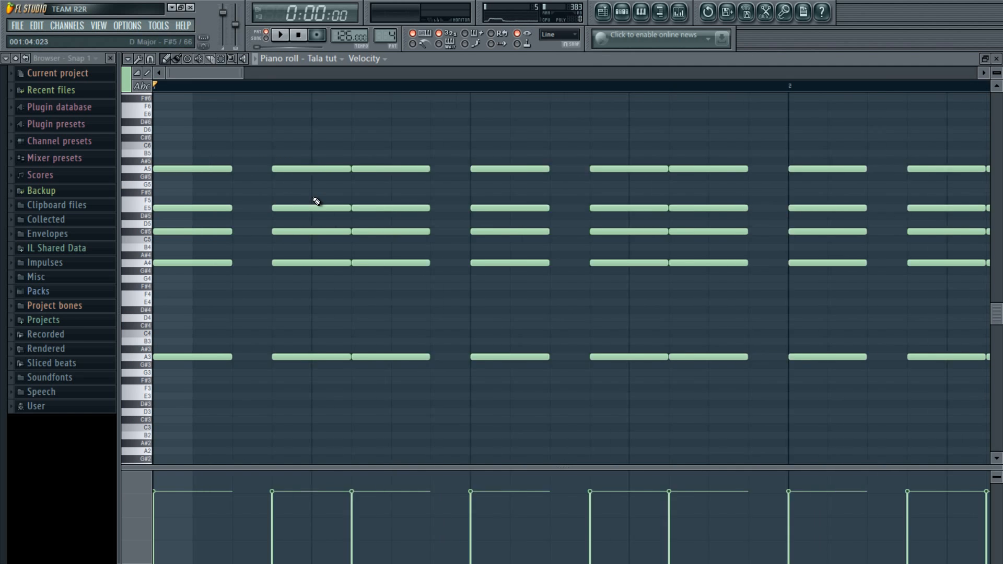
{"action": "key", "text": "space"}
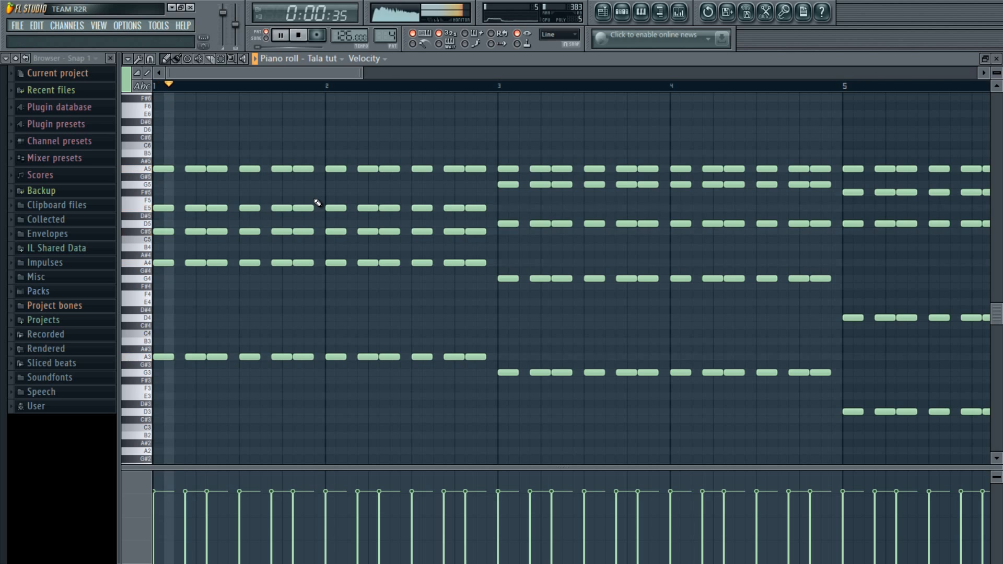
{"action": "key", "text": "space"}
{"action": "key", "text": "Escape"}
Link Tala tut to mixer Insert 12 and lower that fader to 80%
{"action": "left_click", "coordinate": [280, 381]}
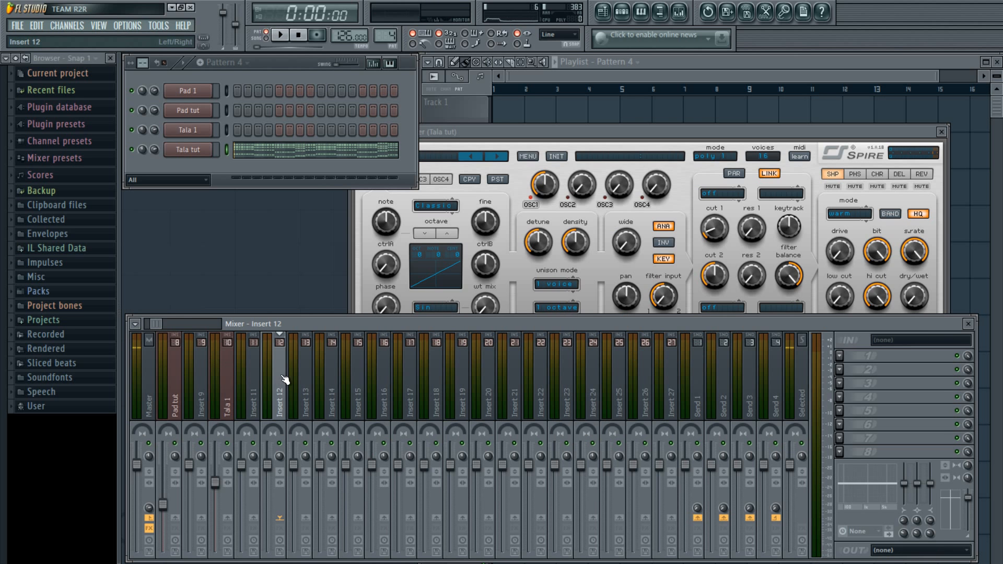
{"action": "right_click", "coordinate": [282, 381]}
{"action": "mouse_move", "coordinate": [397, 381]}
{"action": "left_click", "coordinate": [433, 381]}
{"action": "left_click_drag", "start_coordinate": [275, 465], "coordinate": [274, 501]}
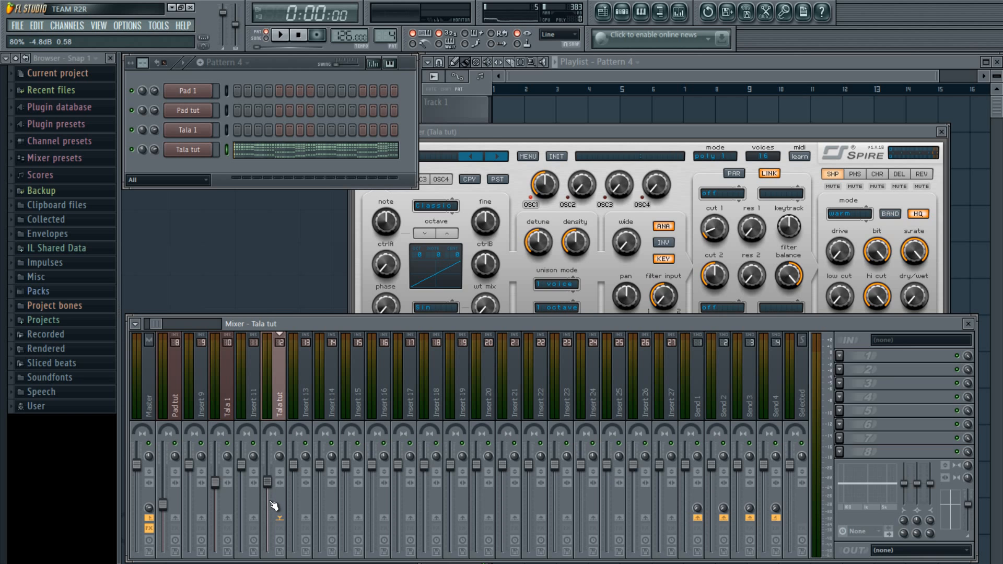
{"action": "left_click_drag", "start_coordinate": [492, 132], "coordinate": [518, 119]}
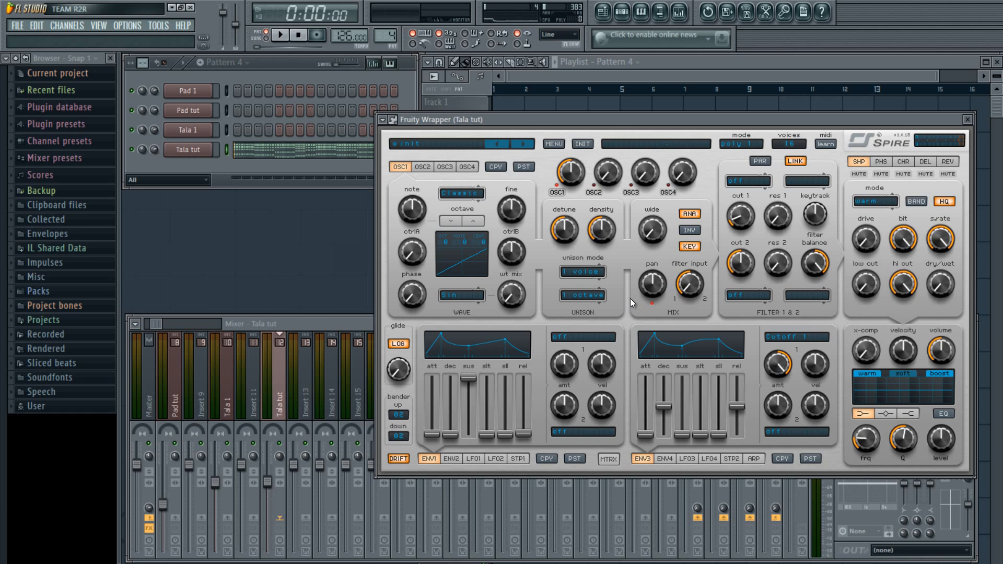
Set Spire's OSC1 unison to 6 voices and audition Pattern 4
{"action": "left_click", "coordinate": [566, 271]}
{"action": "left_click", "coordinate": [590, 362]}
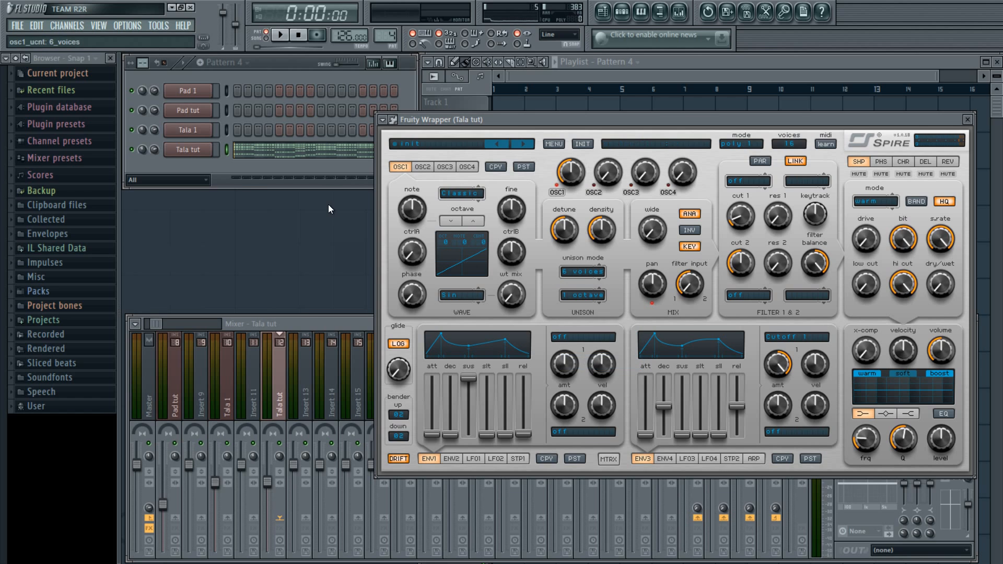
{"action": "left_click", "coordinate": [316, 168]}
{"action": "key", "text": "space"}
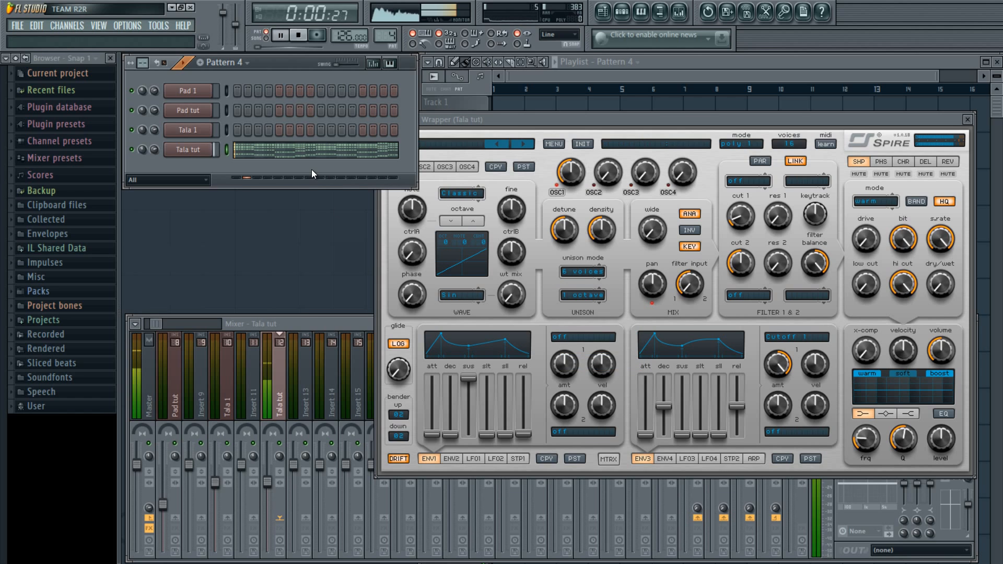
{"action": "key", "text": "space"}
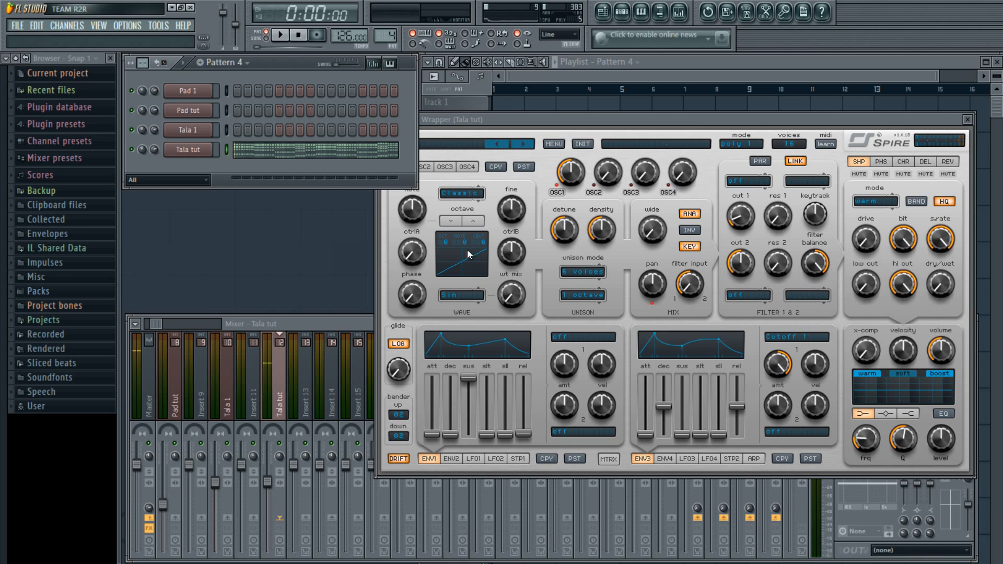
Raise OSC1 unison density to 1000 and widen its stereo spread slightly
{"action": "mouse_move", "coordinate": [603, 240]}
{"action": "left_click_drag", "start_coordinate": [608, 234], "coordinate": [609, 125]}
{"action": "key", "text": "space"}
{"action": "key", "text": "space"}
{"action": "left_click_drag", "start_coordinate": [643, 240], "coordinate": [687, 171]}
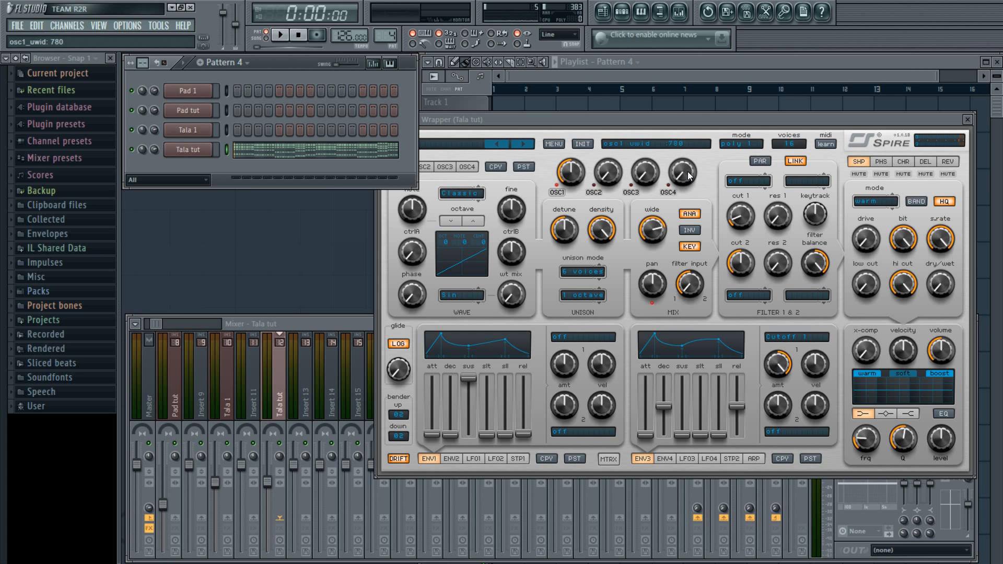
{"action": "key", "text": "space"}
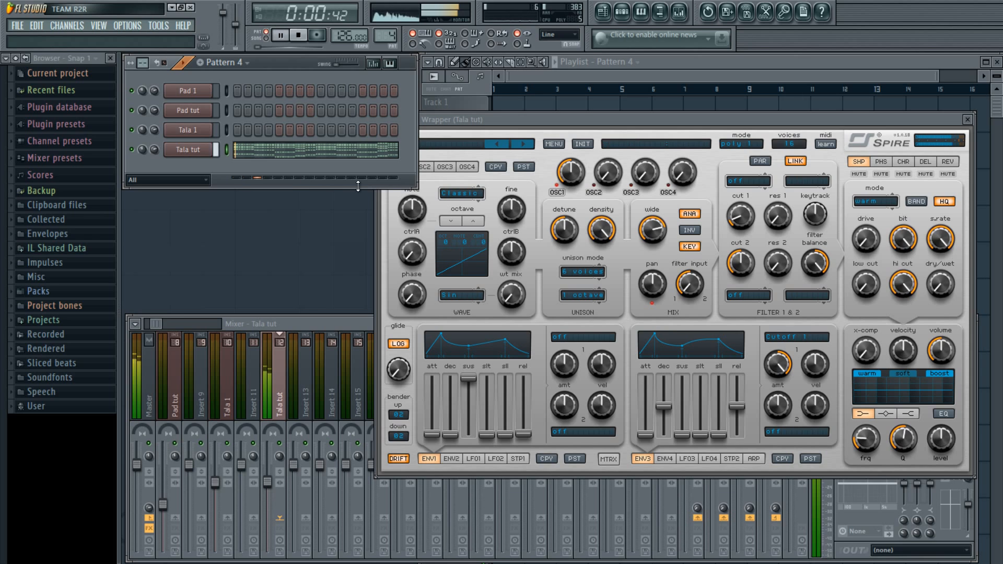
{"action": "key", "text": "space"}
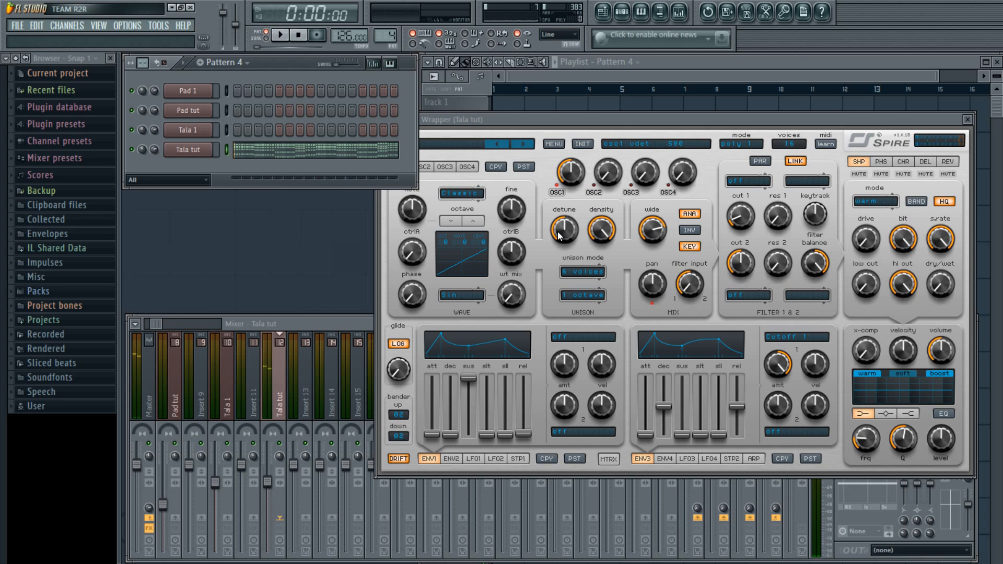
Lower OSC1 unison detune from 500 to 285 while Pattern 4 plays
{"action": "mouse_move", "coordinate": [567, 230]}
{"action": "key", "text": "space"}
{"action": "left_click_drag", "start_coordinate": [567, 233], "coordinate": [562, 259]}
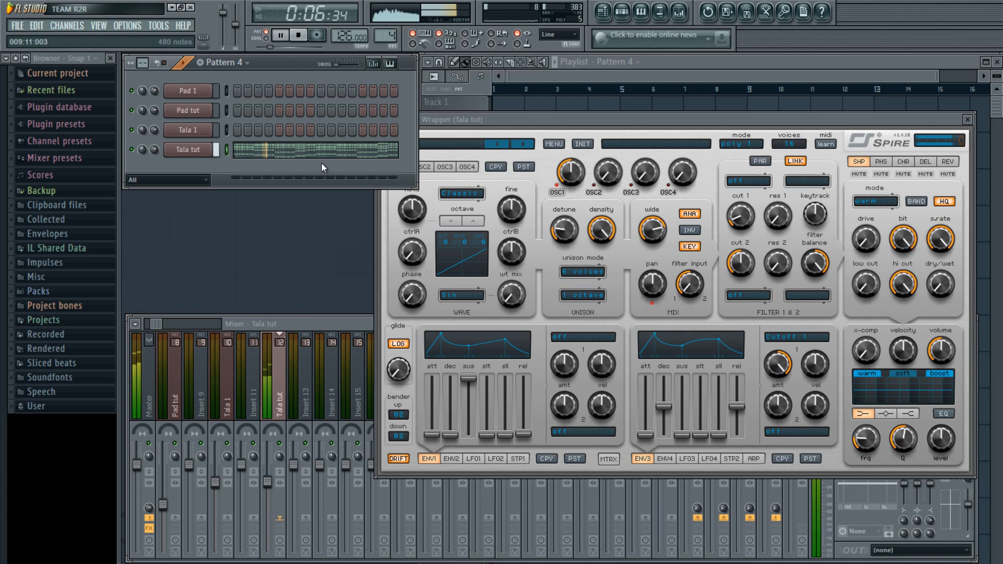
{"action": "key", "text": "space"}
{"action": "left_click_drag", "start_coordinate": [498, 124], "coordinate": [498, 131]}
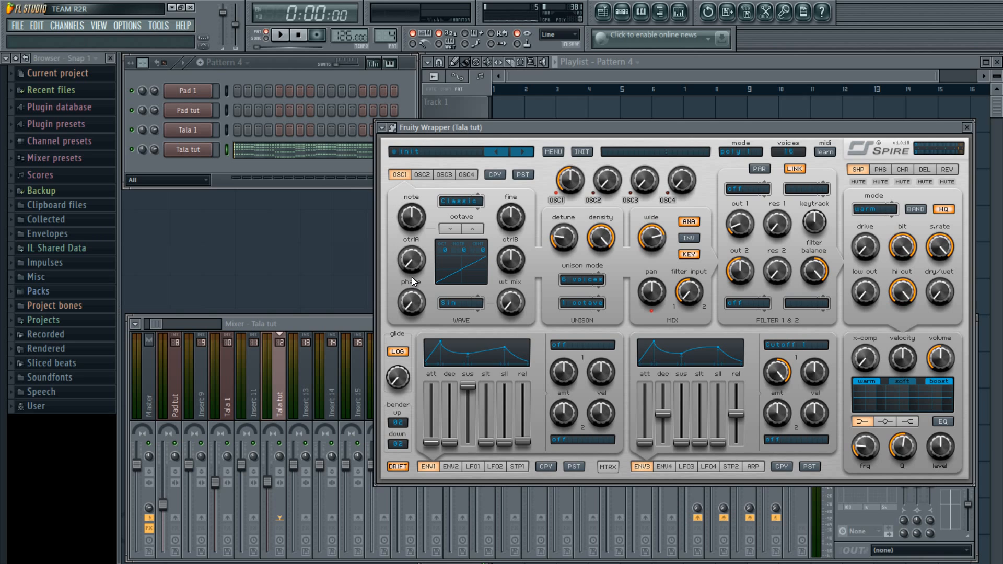
Raise OSC1 ctrlA to 60, auditioning the pattern along the way
{"action": "key", "text": "space"}
{"action": "left_click_drag", "start_coordinate": [410, 268], "coordinate": [410, 262]}
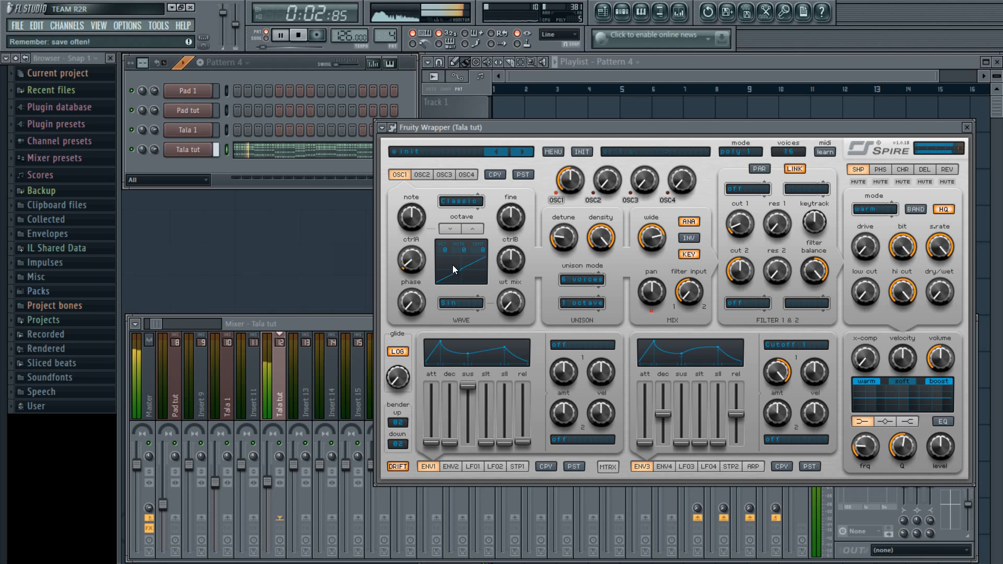
{"action": "left_click", "coordinate": [316, 174]}
{"action": "key", "text": "space"}
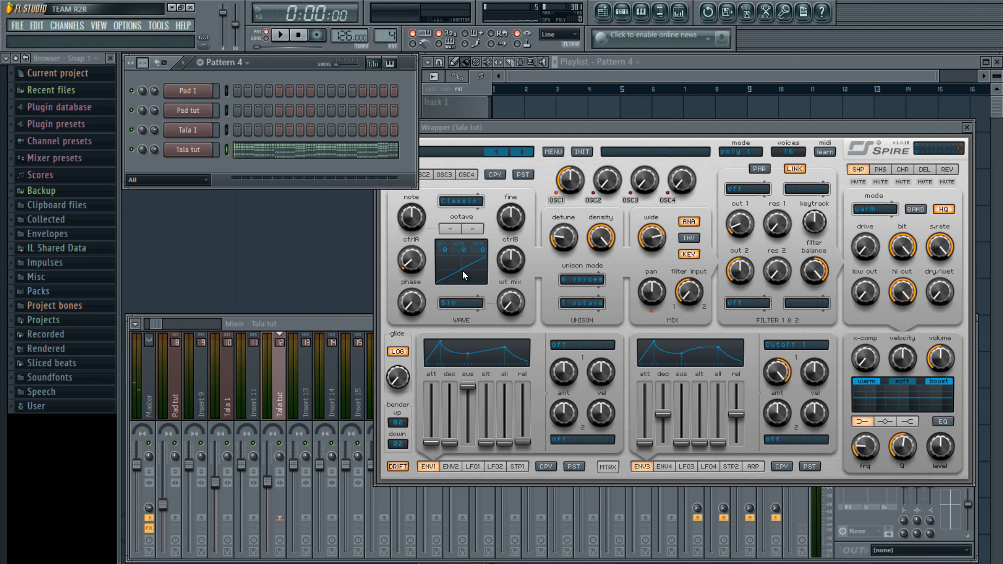
{"action": "left_click_drag", "start_coordinate": [406, 264], "coordinate": [490, 268]}
Raise OSC1 ctrlB to 659 and play the pattern to hear the shaped wave
{"action": "mouse_move", "coordinate": [510, 268]}
{"action": "left_click_drag", "start_coordinate": [513, 261], "coordinate": [522, 250]}
{"action": "key", "text": "space"}
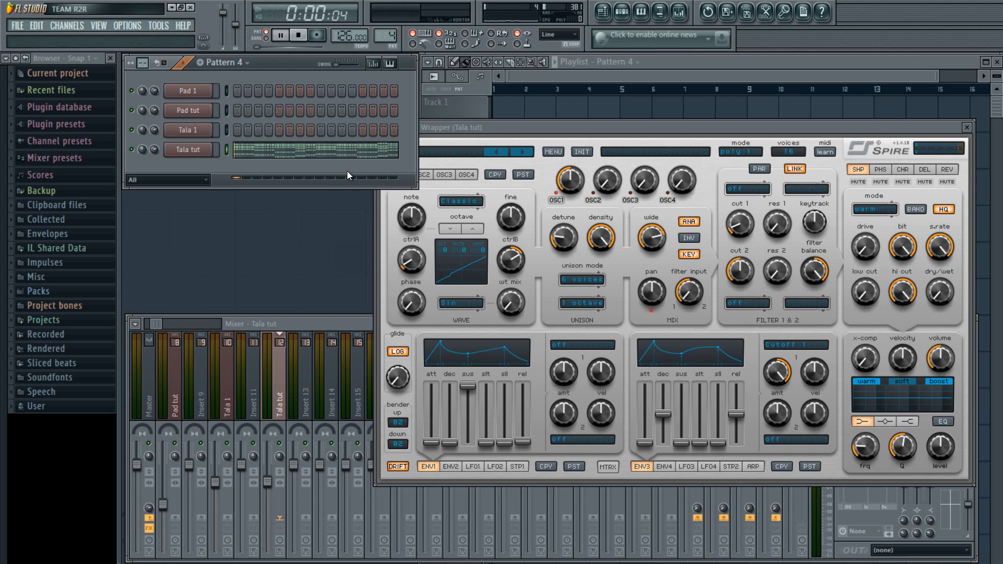
{"action": "key", "text": "space"}
{"action": "left_click_drag", "start_coordinate": [612, 127], "coordinate": [589, 136]}
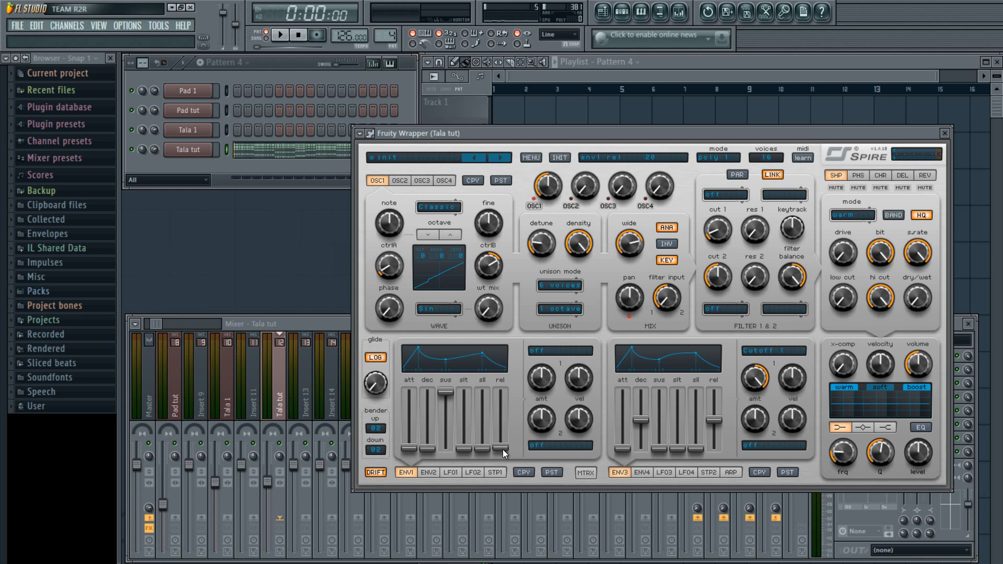
Lengthen envelope 1 release to 643 while auditioning the pattern
{"action": "left_click_drag", "start_coordinate": [503, 449], "coordinate": [504, 436]}
{"action": "left_click", "coordinate": [267, 163]}
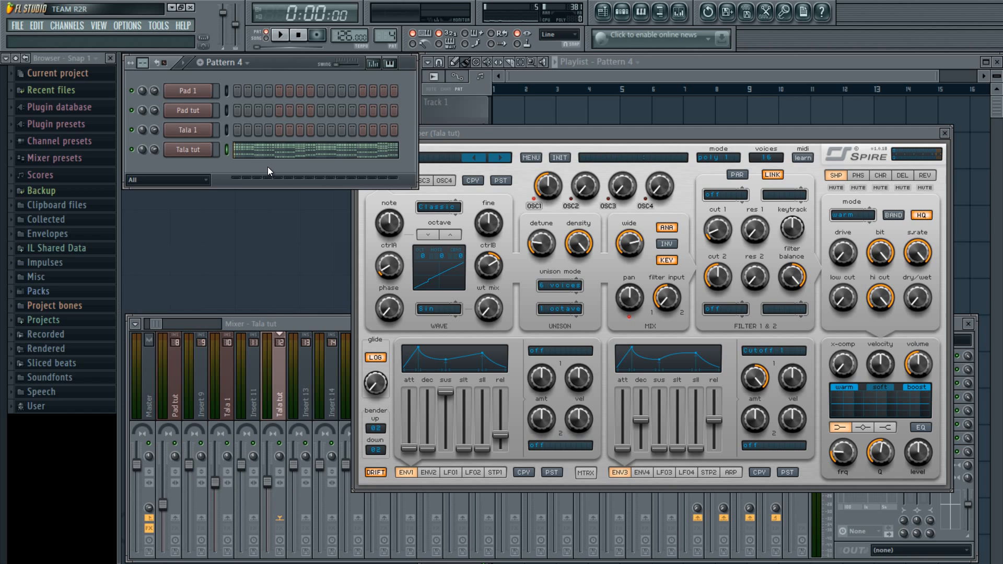
{"action": "key", "text": "space"}
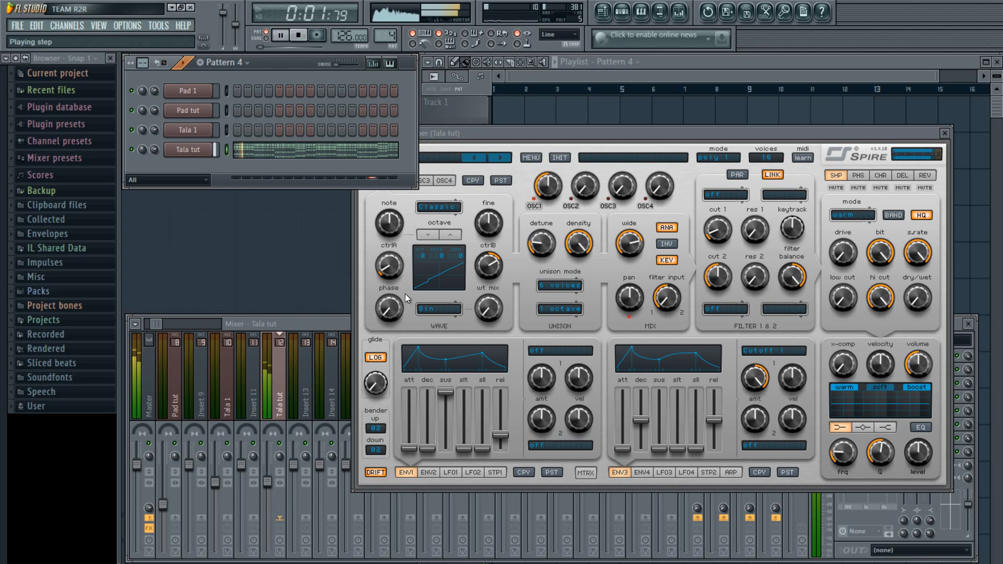
{"action": "mouse_move", "coordinate": [497, 439]}
{"action": "left_mouse_down"}
{"action": "mouse_move", "coordinate": [500, 415]}
{"action": "mouse_move", "coordinate": [500, 444]}
{"action": "mouse_move", "coordinate": [499, 434]}
{"action": "left_mouse_up"}
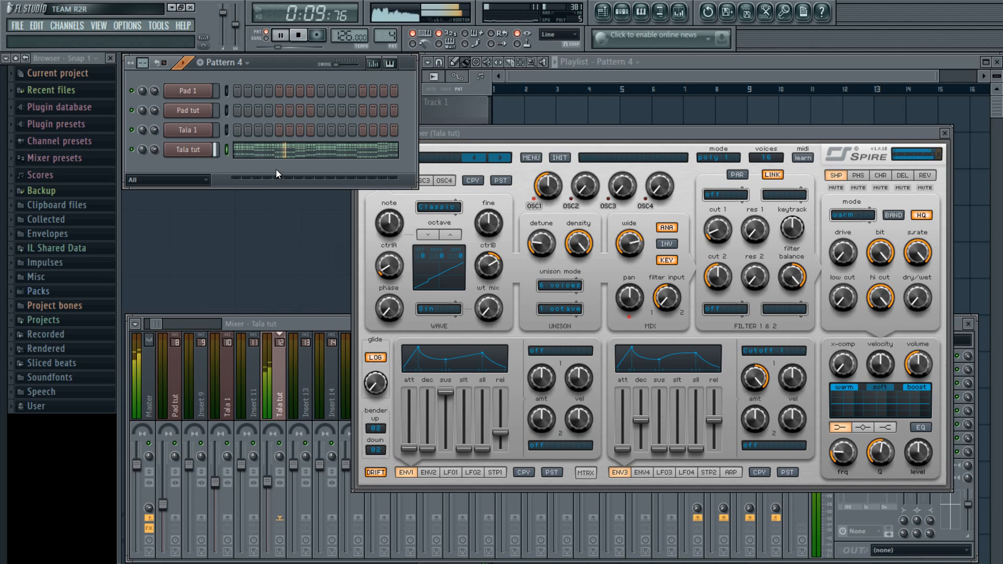
{"action": "key", "text": "space"}
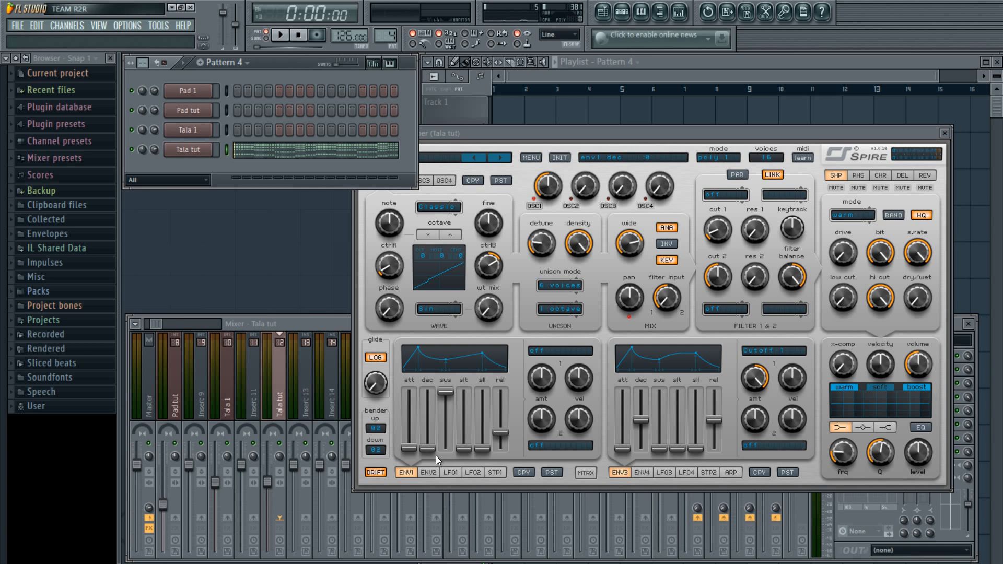
Raise envelope 1 decay to about 448 while the pattern plays
{"action": "key", "text": "space"}
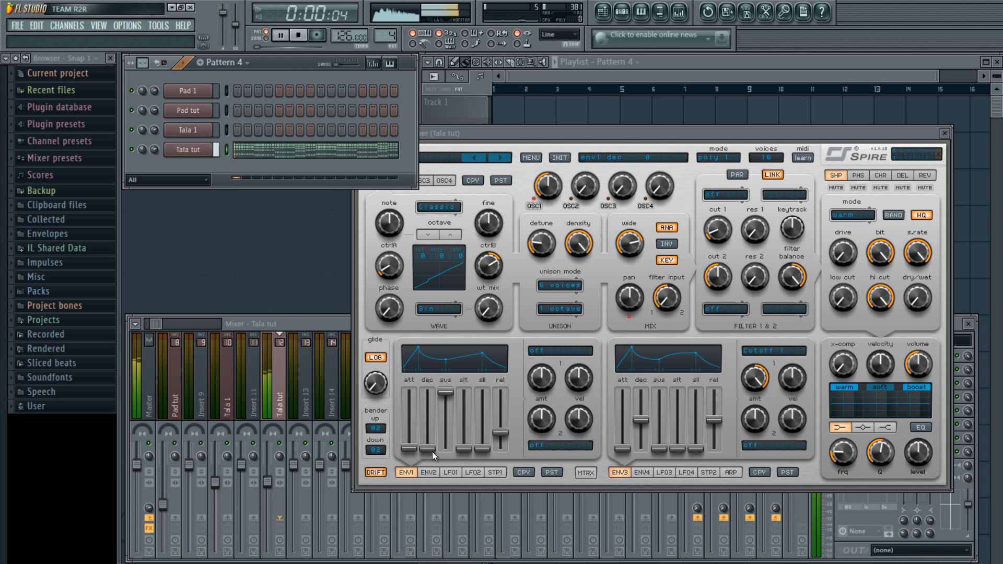
{"action": "left_click_drag", "start_coordinate": [431, 450], "coordinate": [437, 425]}
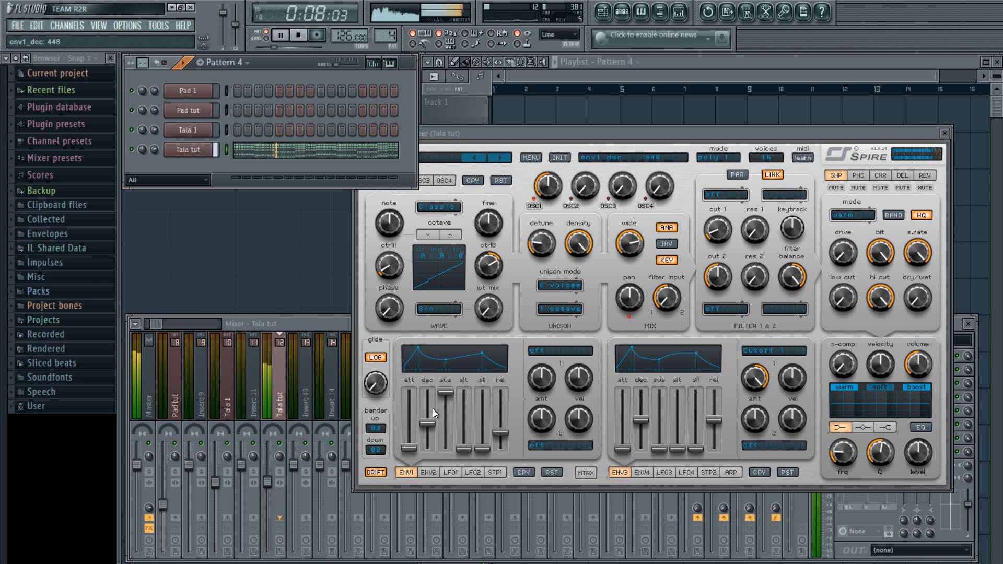
{"action": "key", "text": "space"}
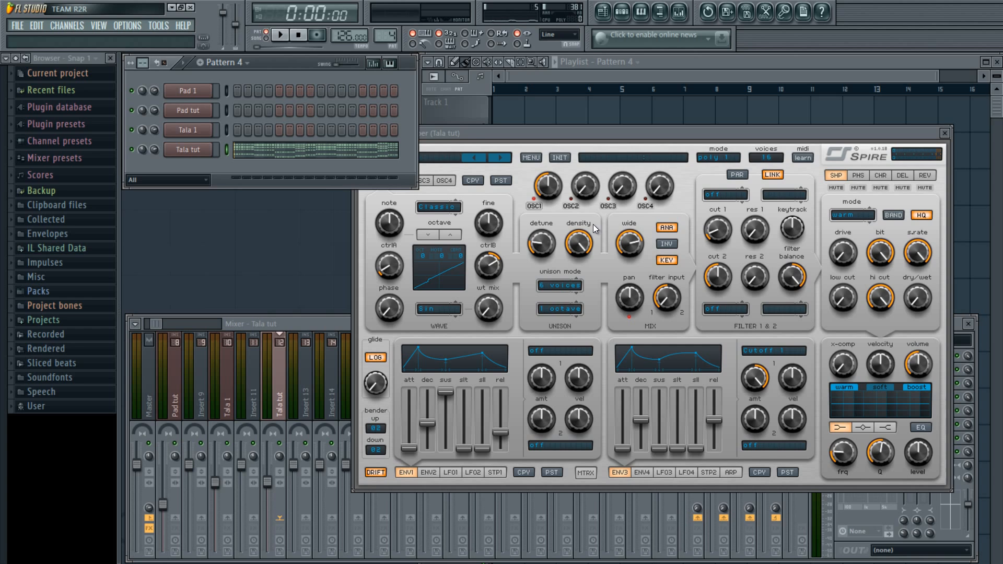
Show Spire's OSC2 settings and raise its mix level to 394
{"action": "left_click", "coordinate": [423, 161]}
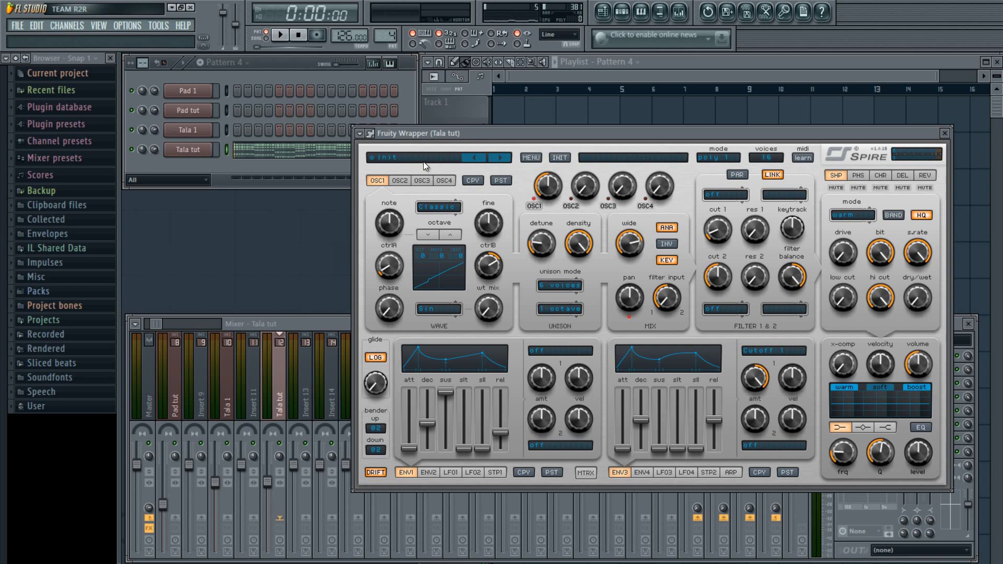
{"action": "left_click", "coordinate": [398, 180]}
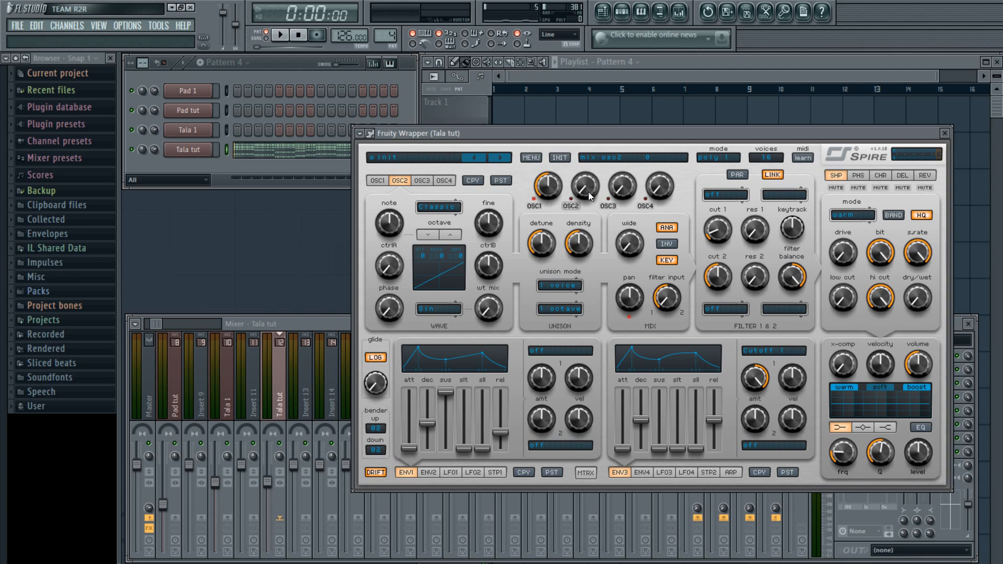
{"action": "left_click_drag", "start_coordinate": [588, 192], "coordinate": [588, 141]}
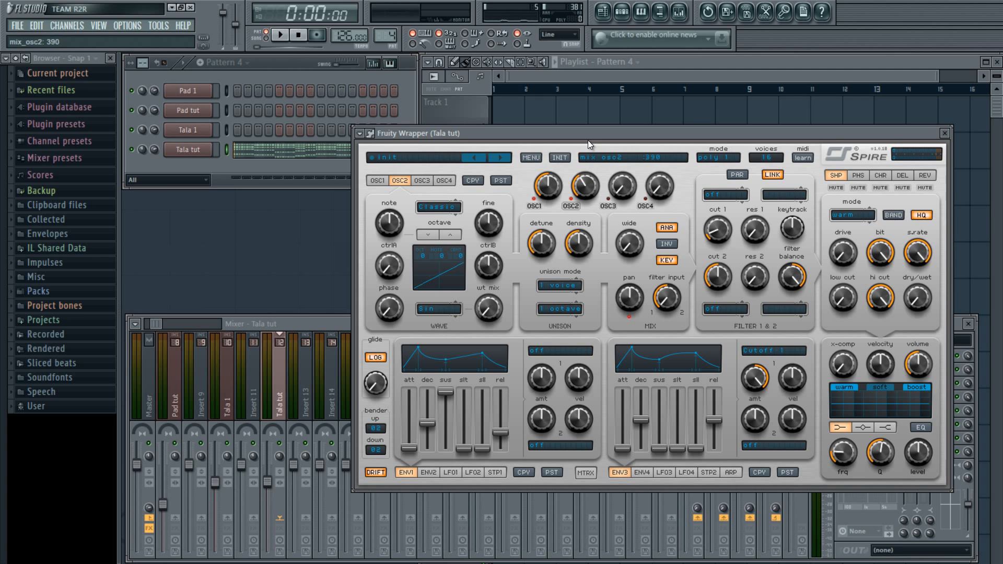
{"action": "left_click", "coordinate": [319, 176]}
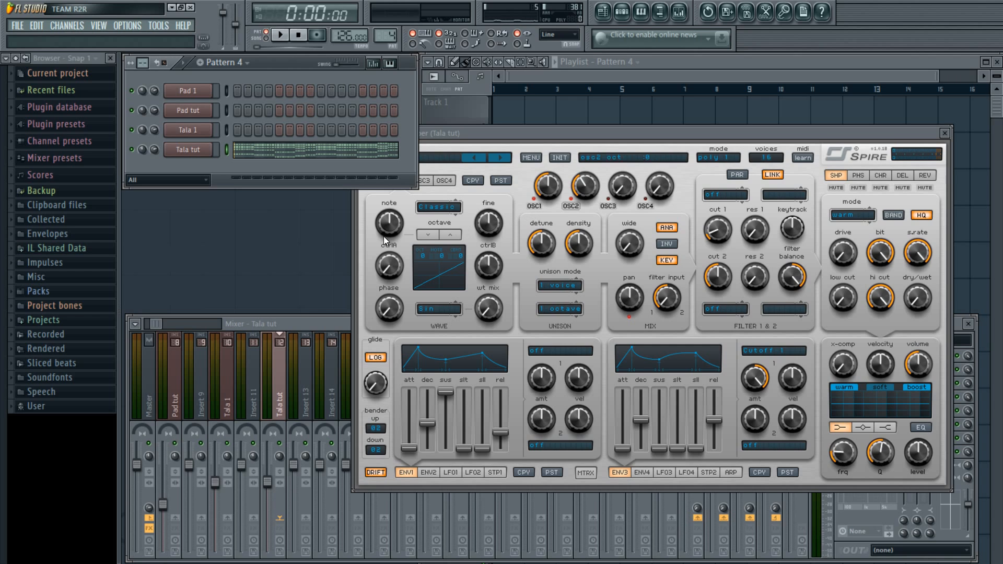
Give OSC2 6 unison voices, then open its WAVE selector
{"action": "left_click", "coordinate": [538, 285]}
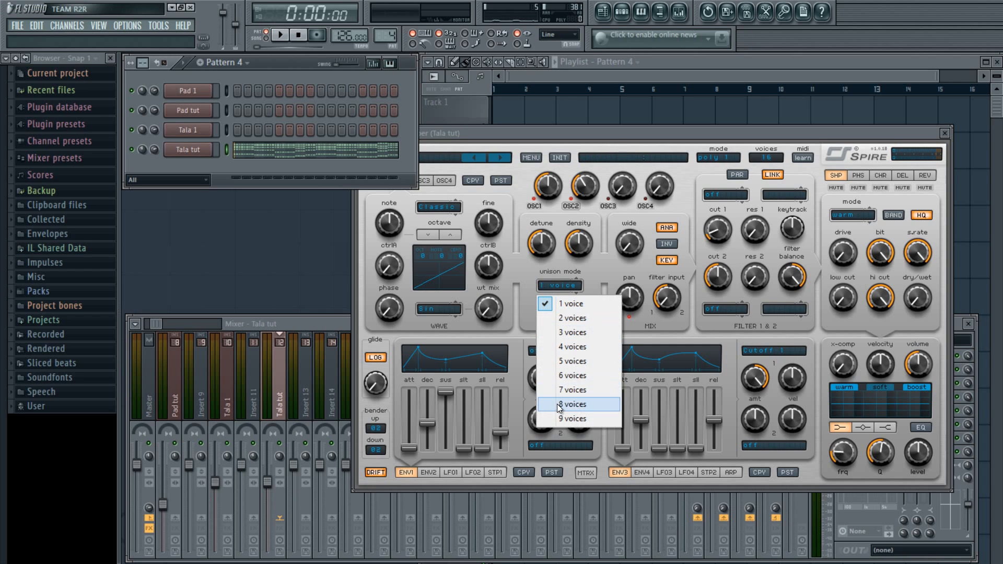
{"action": "left_click", "coordinate": [570, 376]}
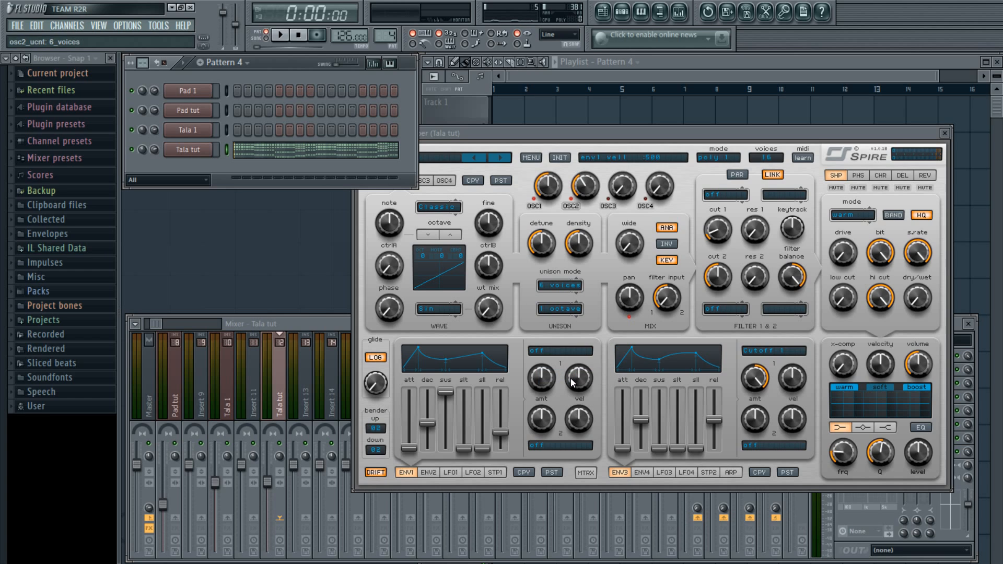
{"action": "left_click", "coordinate": [425, 310]}
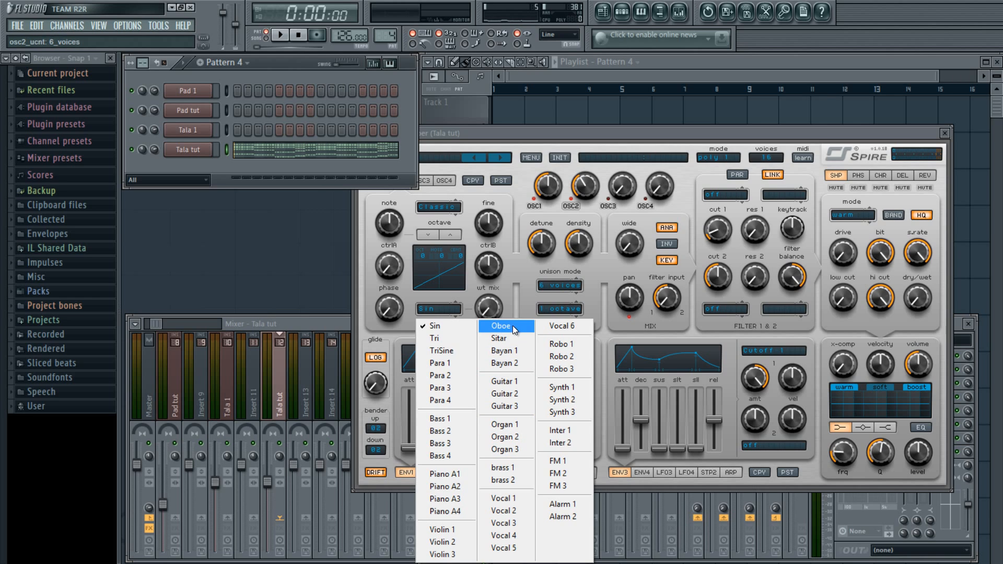
Reset oscillator 2's wavetable mix to 0 and change its waveform from Sin to Organ 3
{"action": "left_click", "coordinate": [491, 310]}
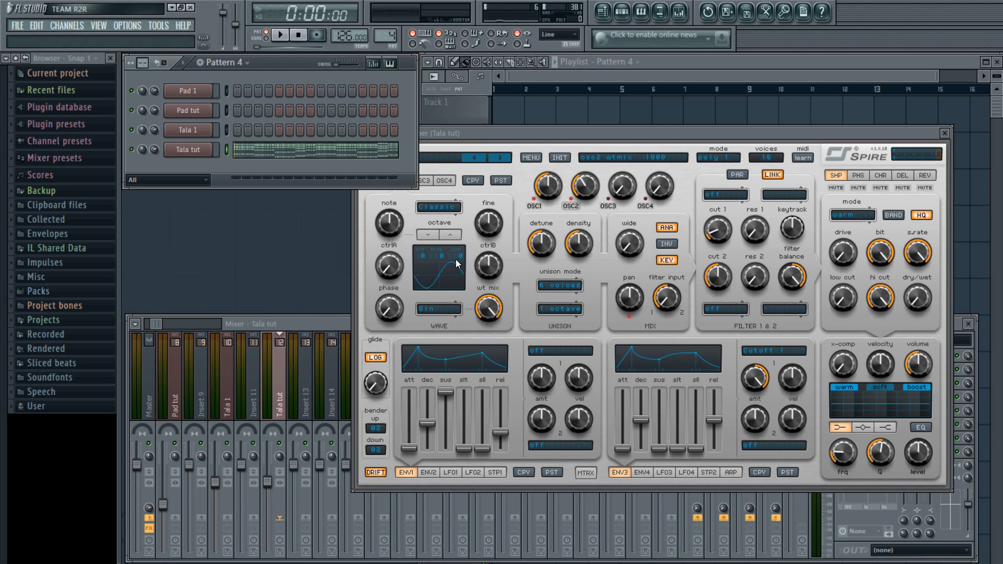
{"action": "double_click", "coordinate": [482, 307]}
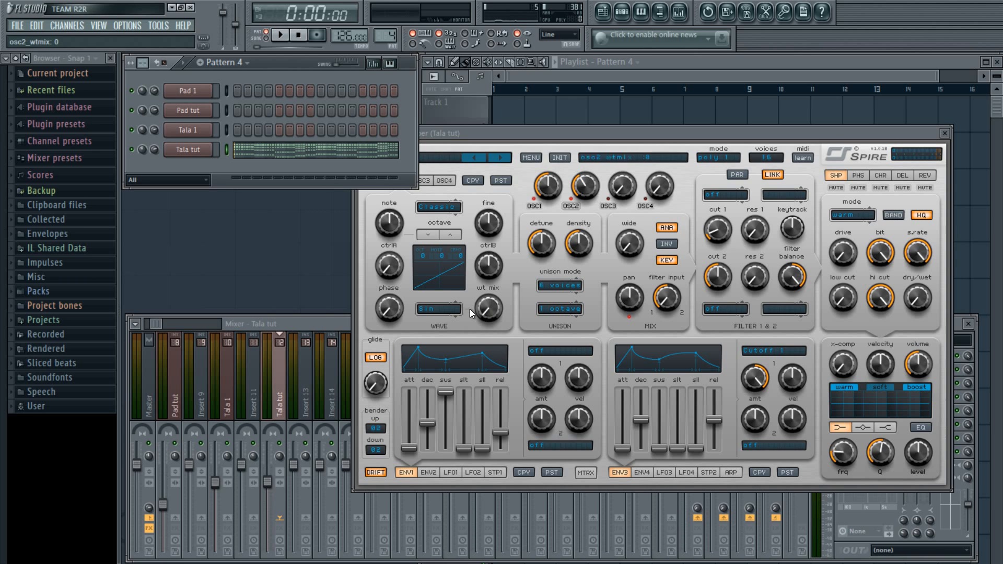
{"action": "left_click", "coordinate": [436, 312]}
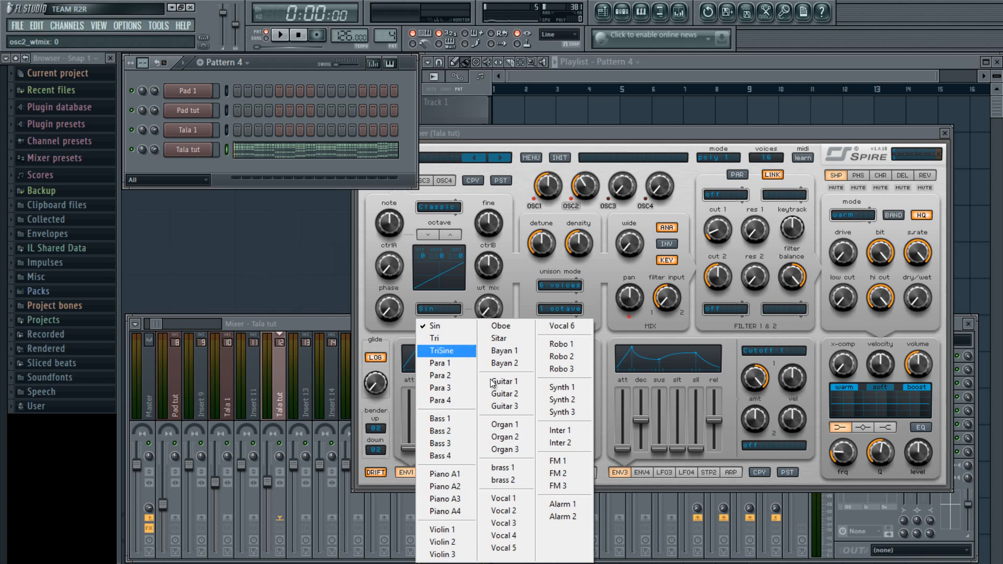
{"action": "left_click", "coordinate": [522, 450]}
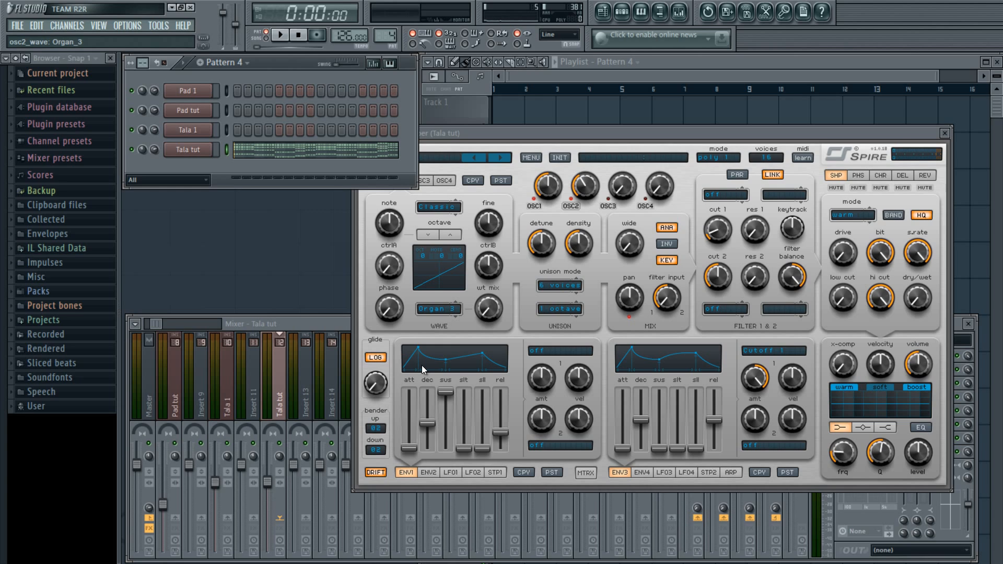
Settle oscillator 2's wavetable mix near 99 and lower its mix level slightly
{"action": "mouse_move", "coordinate": [484, 320]}
{"action": "left_click_drag", "start_coordinate": [486, 311], "coordinate": [483, 289]}
{"action": "left_click_drag", "start_coordinate": [485, 312], "coordinate": [509, 194]}
{"action": "left_click_drag", "start_coordinate": [472, 297], "coordinate": [471, 305]}
{"action": "scroll", "coordinate": [490, 306], "scroll_direction": "up", "scroll_amount": 1}
{"action": "scroll", "coordinate": [490, 305], "scroll_direction": "up", "scroll_amount": 1}
{"action": "left_click_drag", "start_coordinate": [574, 186], "coordinate": [572, 193]}
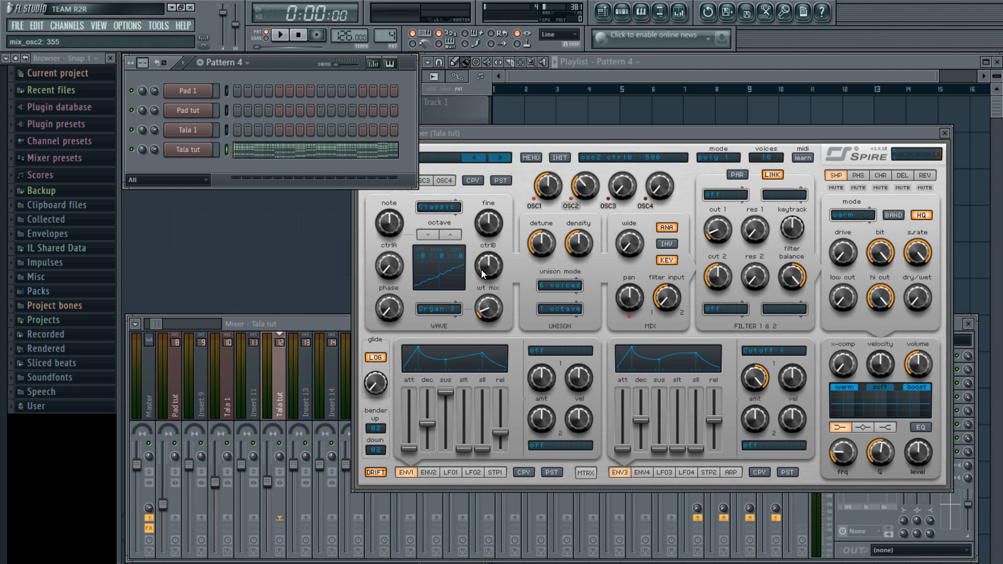
{"action": "left_click_drag", "start_coordinate": [487, 311], "coordinate": [485, 313]}
Raise oscillator 2's ctrlA to 80 and ctrlB to 610
{"action": "left_click_drag", "start_coordinate": [393, 272], "coordinate": [395, 267]}
{"action": "left_click", "coordinate": [484, 268]}
{"action": "left_click_drag", "start_coordinate": [487, 268], "coordinate": [491, 261]}
Max out oscillator 2's unison spread, set detune around 110–115, and audition the pattern
{"action": "mouse_move", "coordinate": [578, 255]}
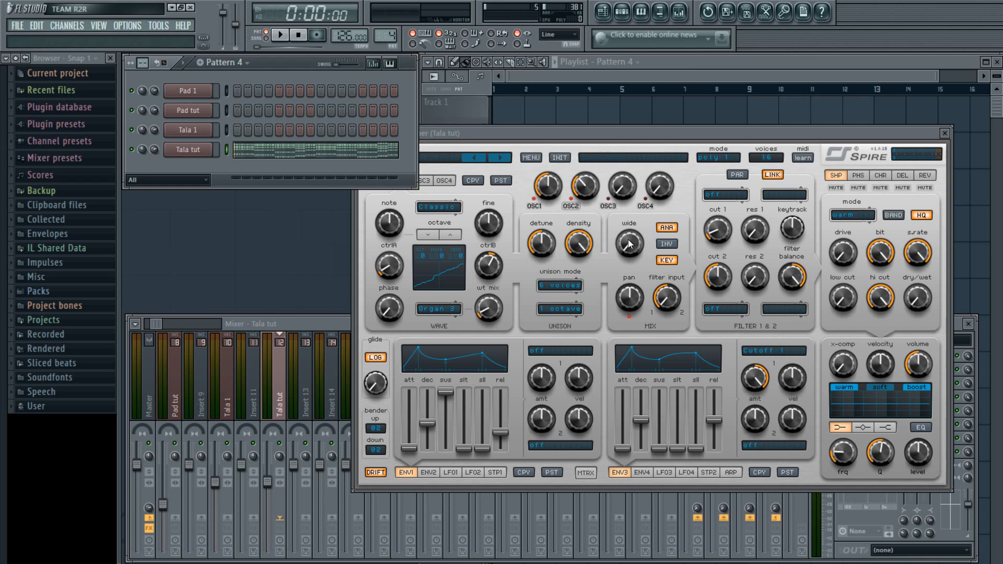
{"action": "left_click_drag", "start_coordinate": [628, 239], "coordinate": [692, 65]}
{"action": "mouse_move", "coordinate": [529, 249]}
{"action": "left_click_drag", "start_coordinate": [532, 256], "coordinate": [528, 278]}
{"action": "key", "text": "space"}
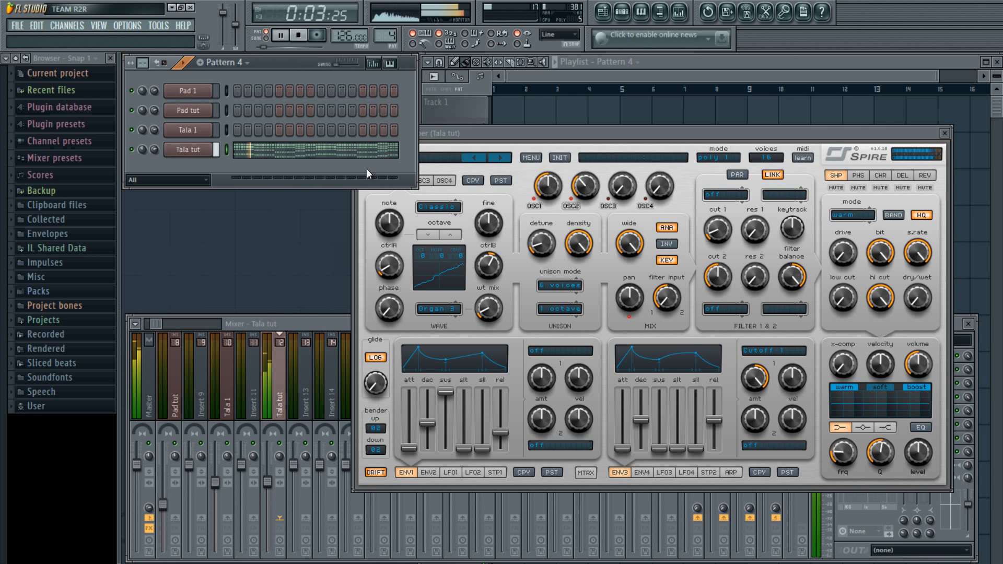
{"action": "key", "text": "space"}
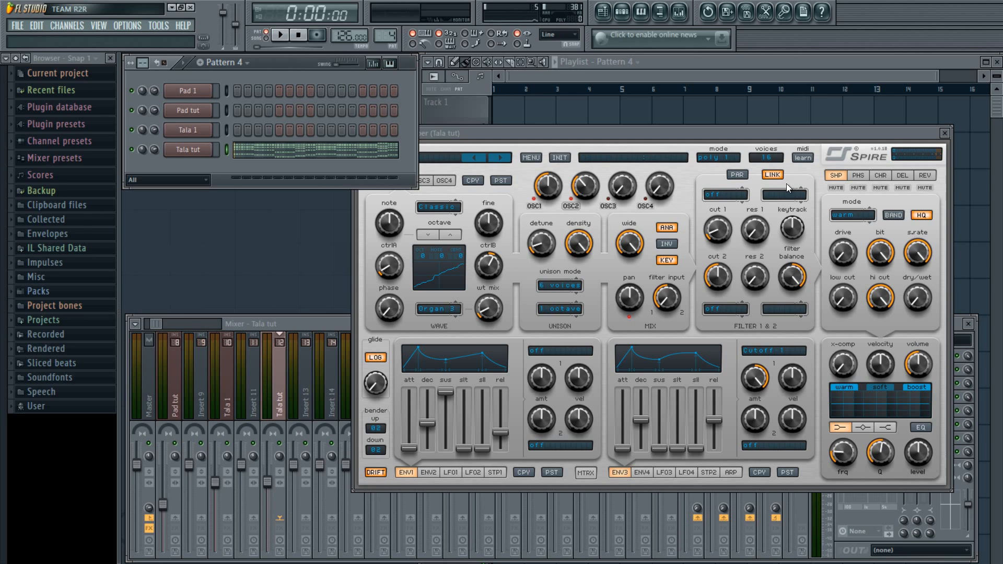
Lower filter 1 cutoff to 100, set its type to Perfecto, and audition
{"action": "left_click", "coordinate": [717, 197]}
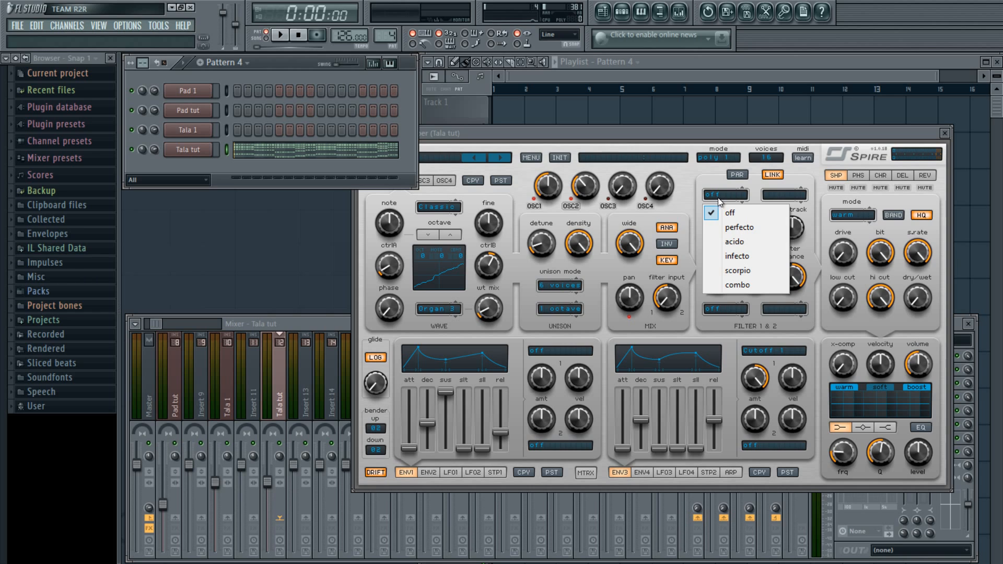
{"action": "left_click", "coordinate": [712, 214]}
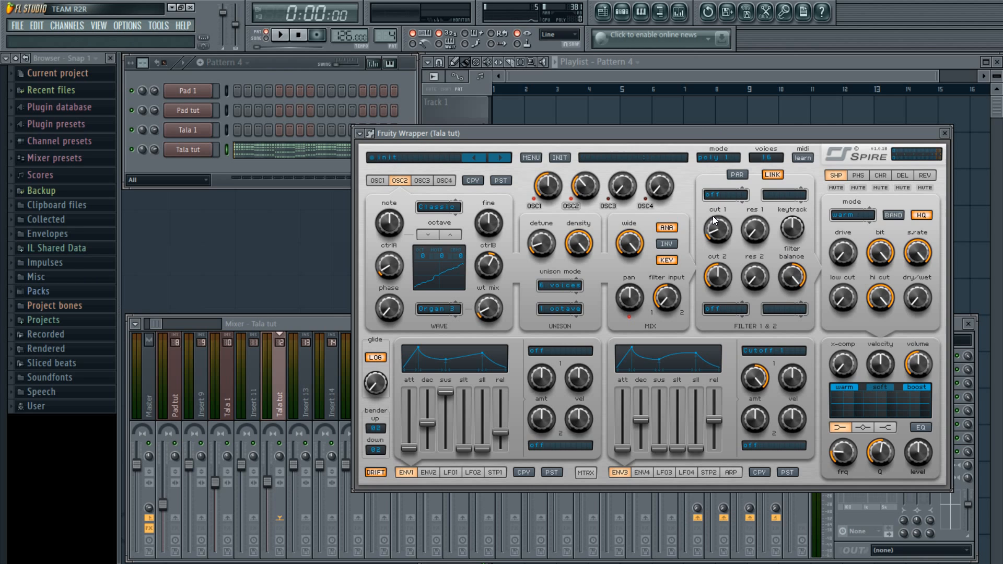
{"action": "left_click_drag", "start_coordinate": [712, 215], "coordinate": [713, 239]}
{"action": "left_click", "coordinate": [712, 199]}
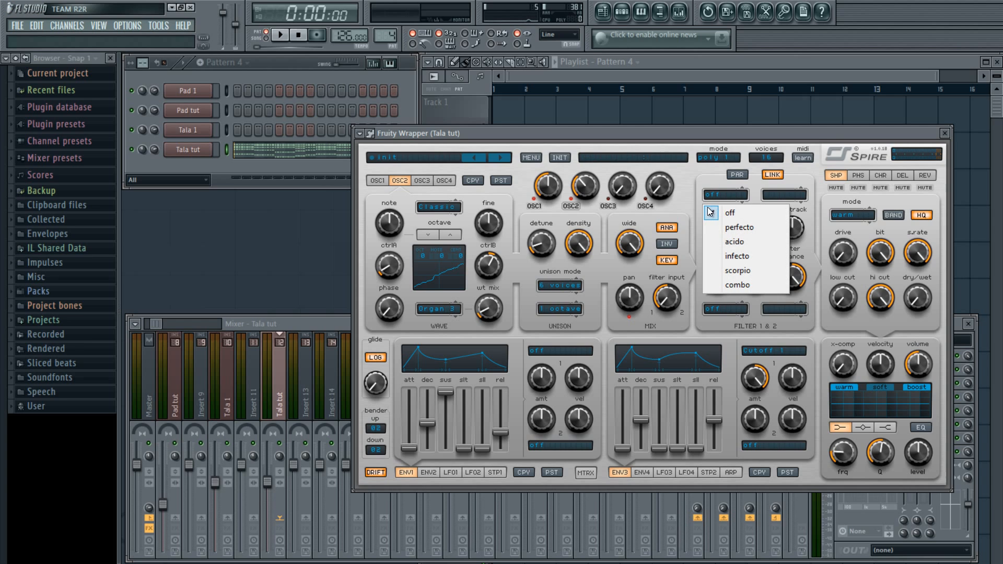
{"action": "left_click", "coordinate": [741, 230]}
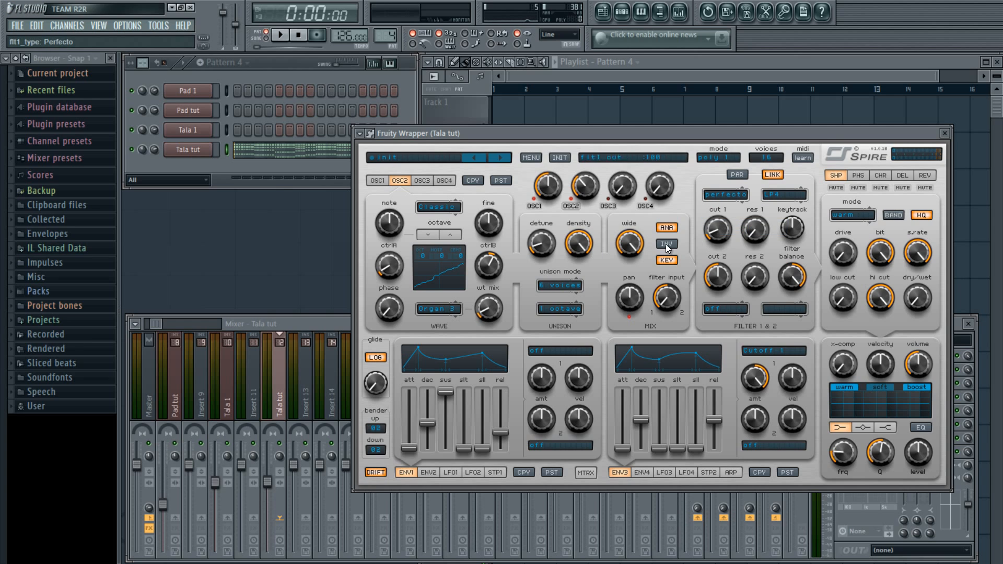
{"action": "left_click", "coordinate": [282, 167]}
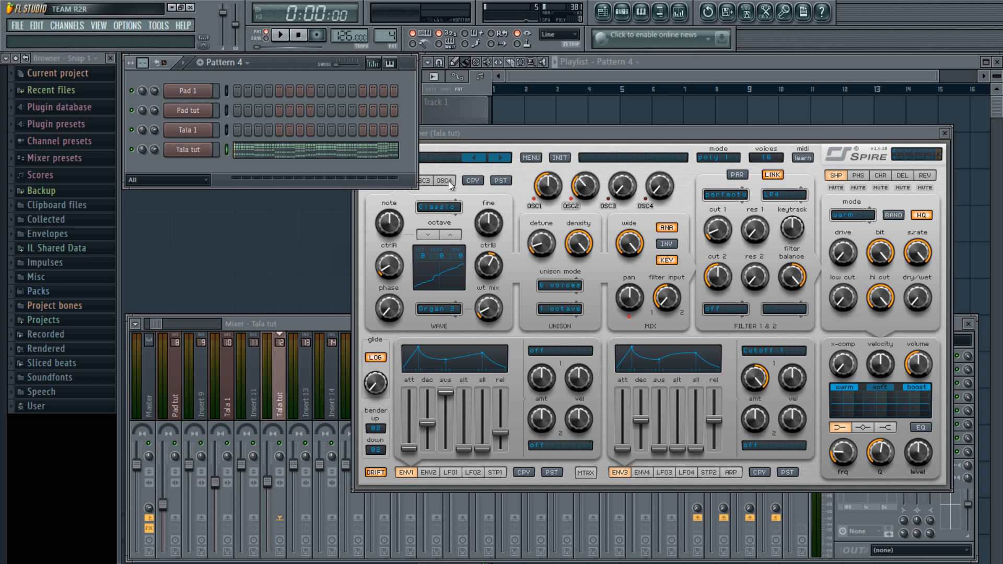
{"action": "key", "text": "space"}
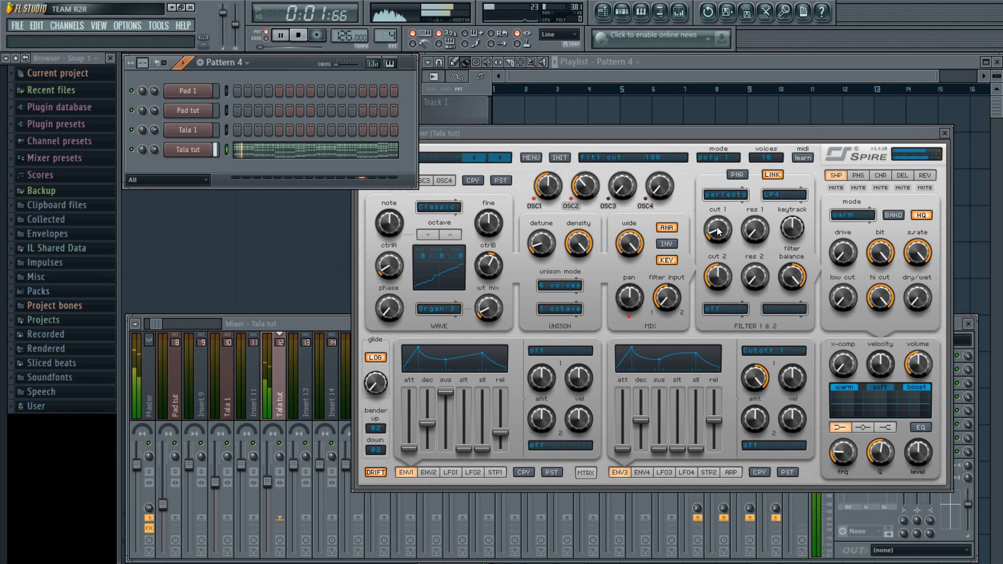
{"action": "key", "text": "space"}
Reset envelope 3's first amount to centre and play the pattern to check
{"action": "double_click", "coordinate": [757, 380]}
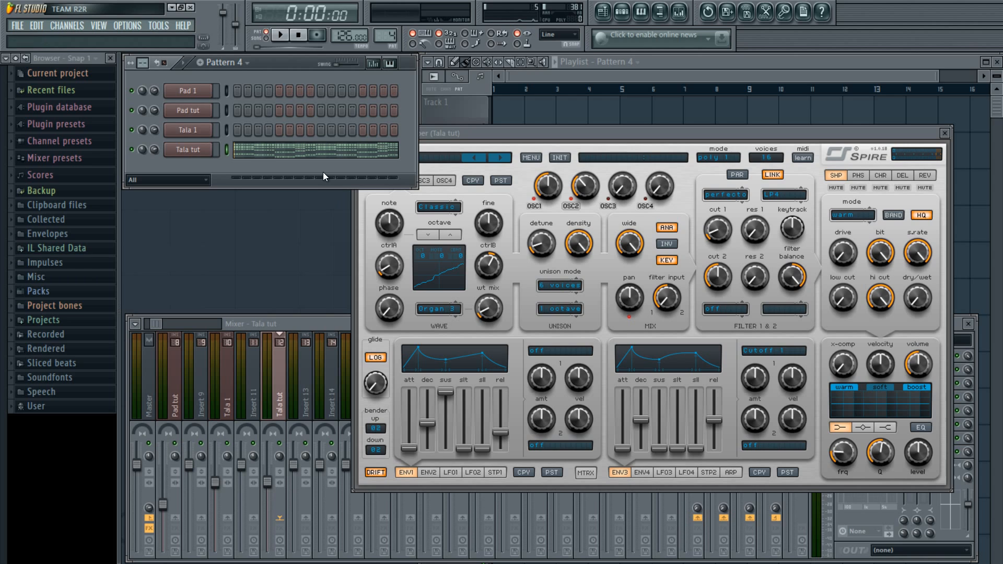
{"action": "key", "text": "space"}
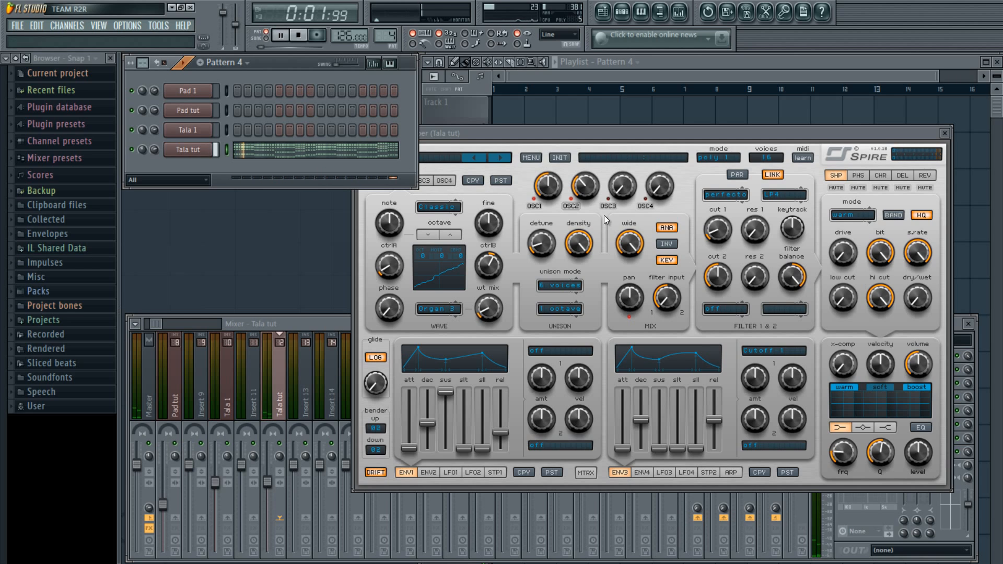
{"action": "key", "text": "space"}
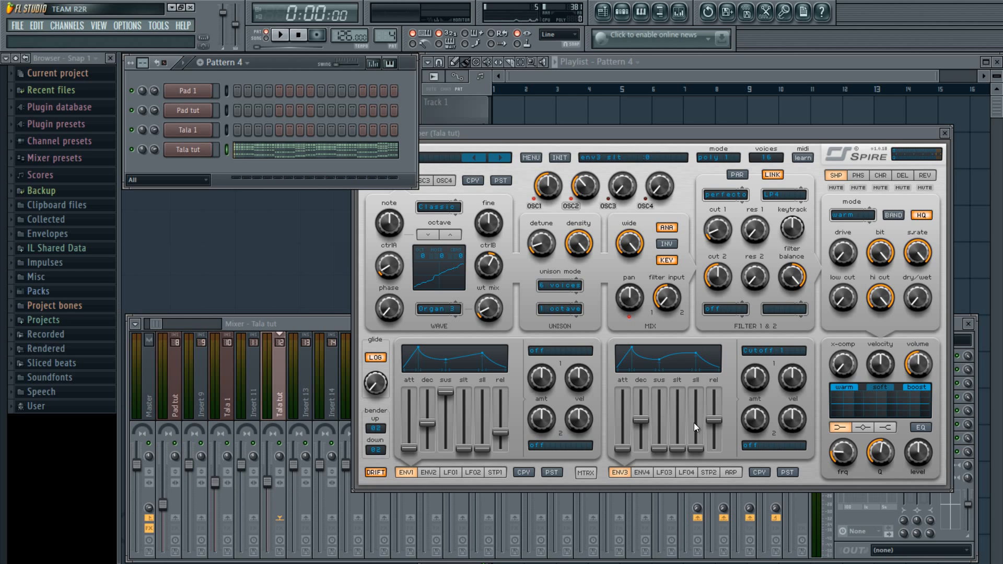
Drop envelope 3's decay and release to minimum, then lower filter 1 cutoff from 350 to 160
{"action": "left_click_drag", "start_coordinate": [646, 413], "coordinate": [647, 444]}
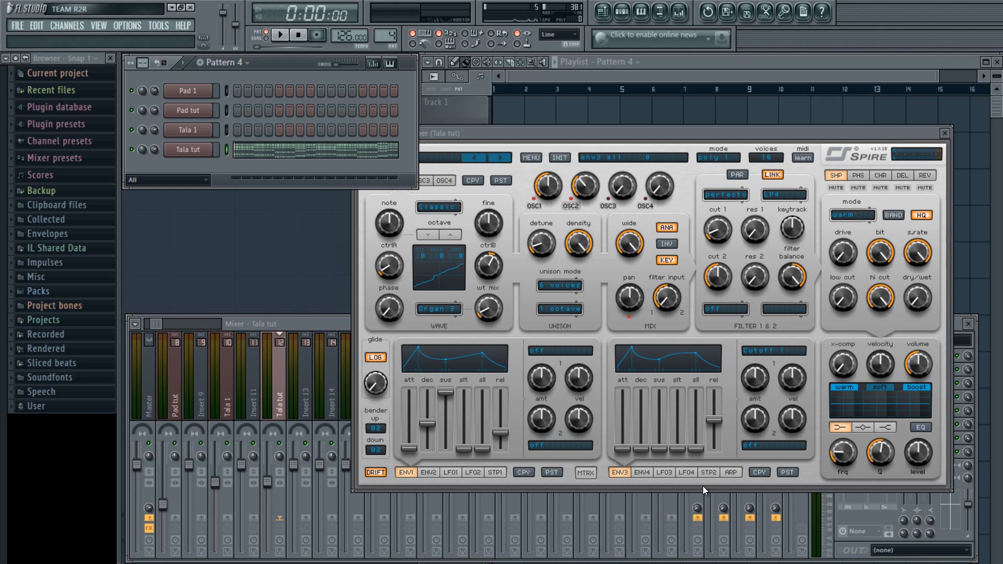
{"action": "left_click_drag", "start_coordinate": [713, 420], "coordinate": [725, 554]}
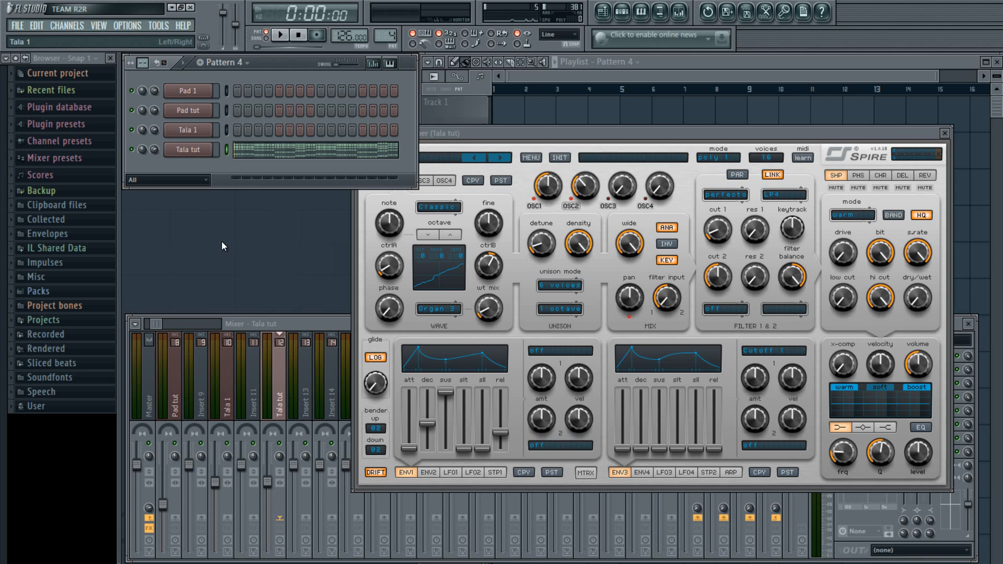
{"action": "key", "text": "space"}
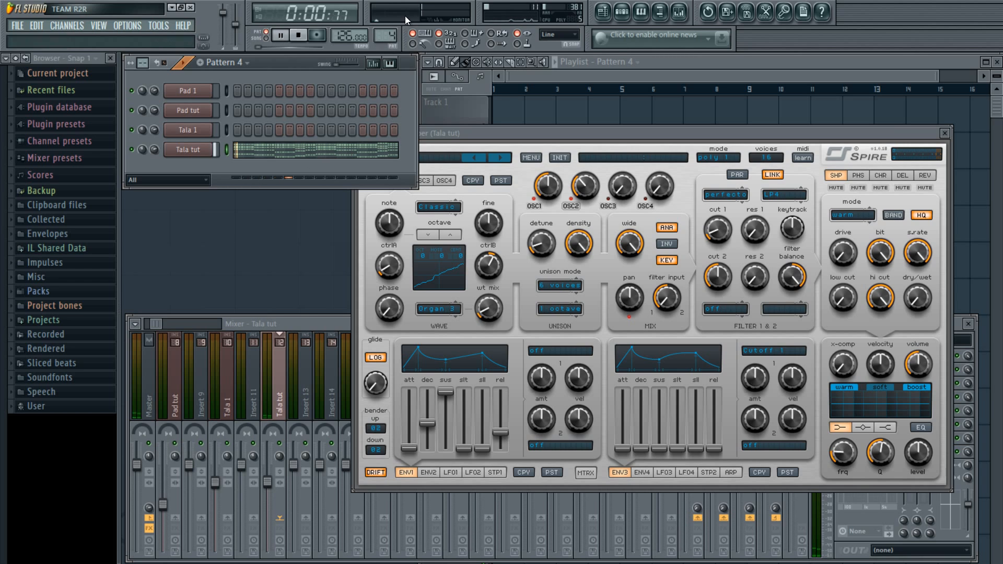
{"action": "mouse_move", "coordinate": [719, 204]}
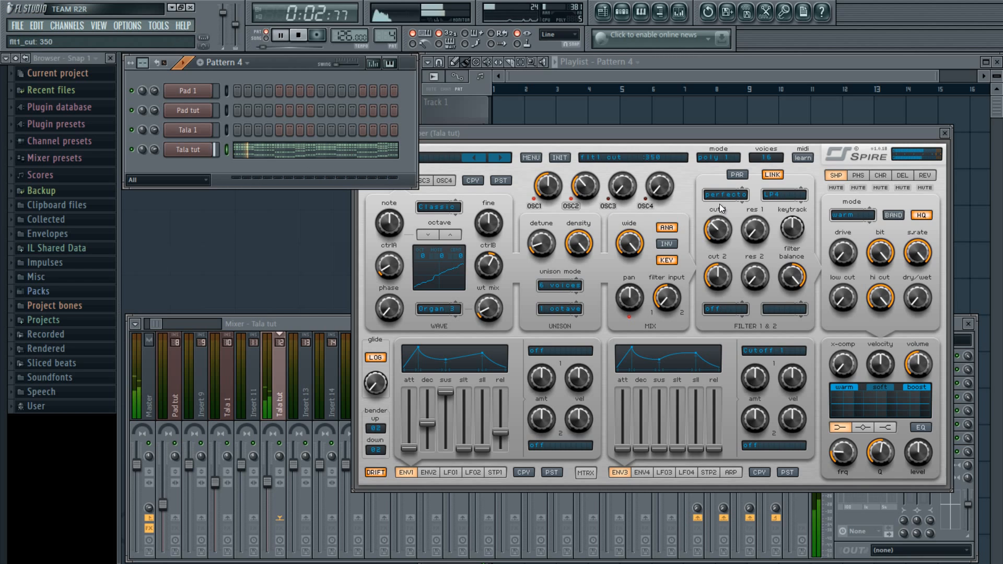
{"action": "left_click_drag", "start_coordinate": [719, 203], "coordinate": [723, 233]}
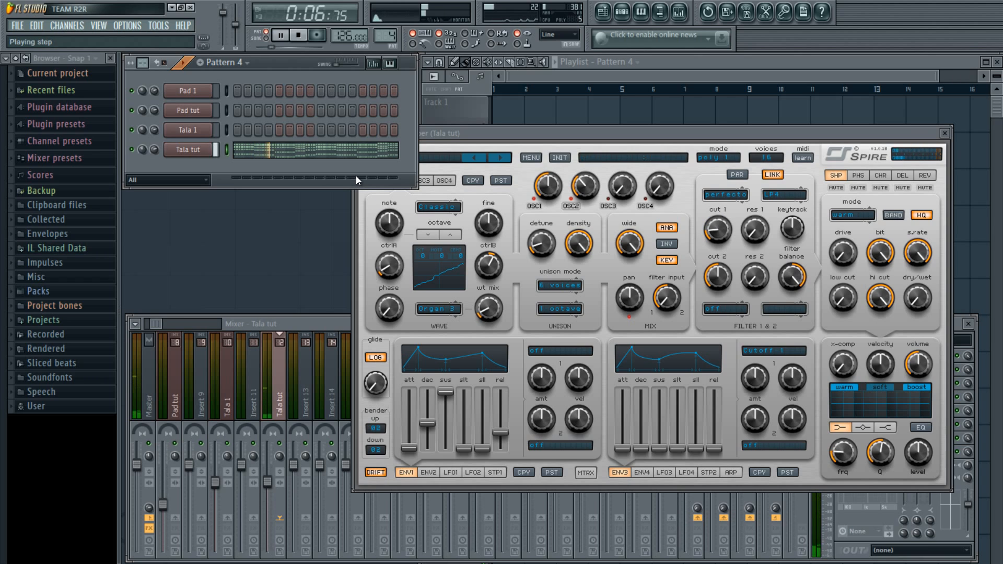
{"action": "key", "text": "space"}
Set envelope 3's first amount to 720, decay to about 712 and release to 735
{"action": "mouse_move", "coordinate": [720, 237]}
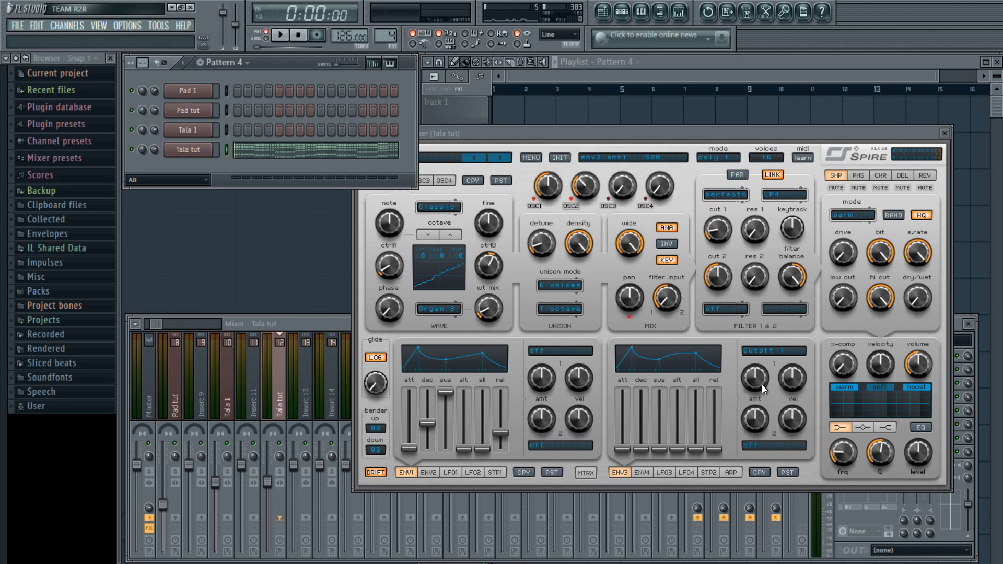
{"action": "left_click_drag", "start_coordinate": [761, 384], "coordinate": [772, 370]}
{"action": "scroll", "coordinate": [770, 366], "scroll_direction": "up", "scroll_amount": 1}
{"action": "left_click_drag", "start_coordinate": [640, 449], "coordinate": [650, 409]}
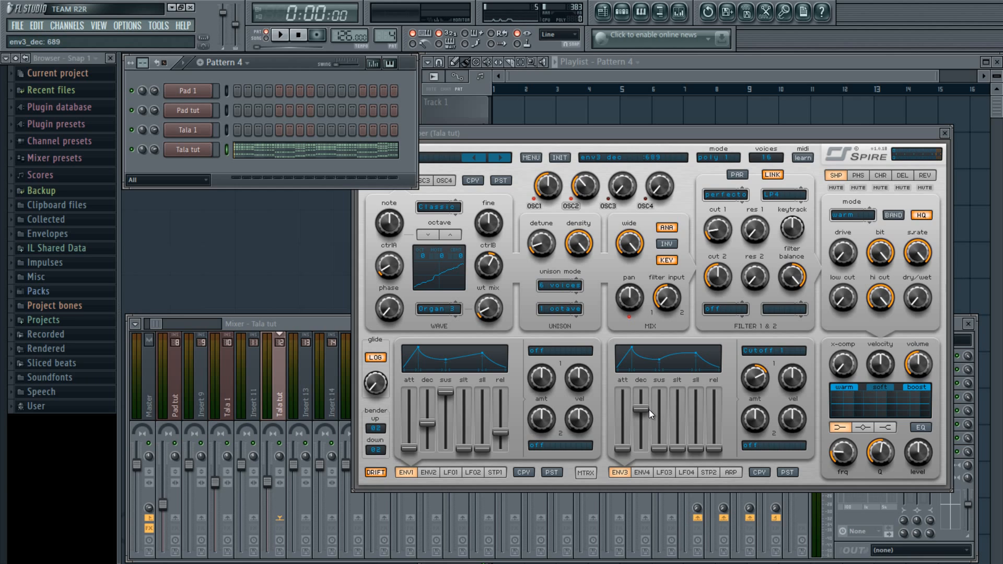
{"action": "left_click_drag", "start_coordinate": [640, 409], "coordinate": [641, 408]}
{"action": "left_click_drag", "start_coordinate": [713, 451], "coordinate": [710, 408]}
Route envelope 3's second target to Filter Cutoff 1 and audition the pattern
{"action": "left_click", "coordinate": [756, 444]}
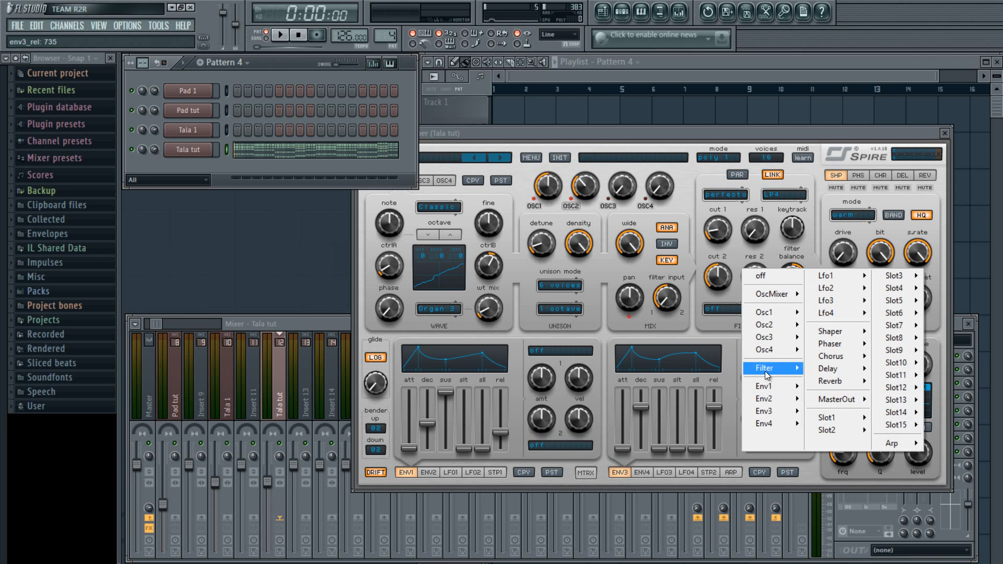
{"action": "mouse_move", "coordinate": [764, 370]}
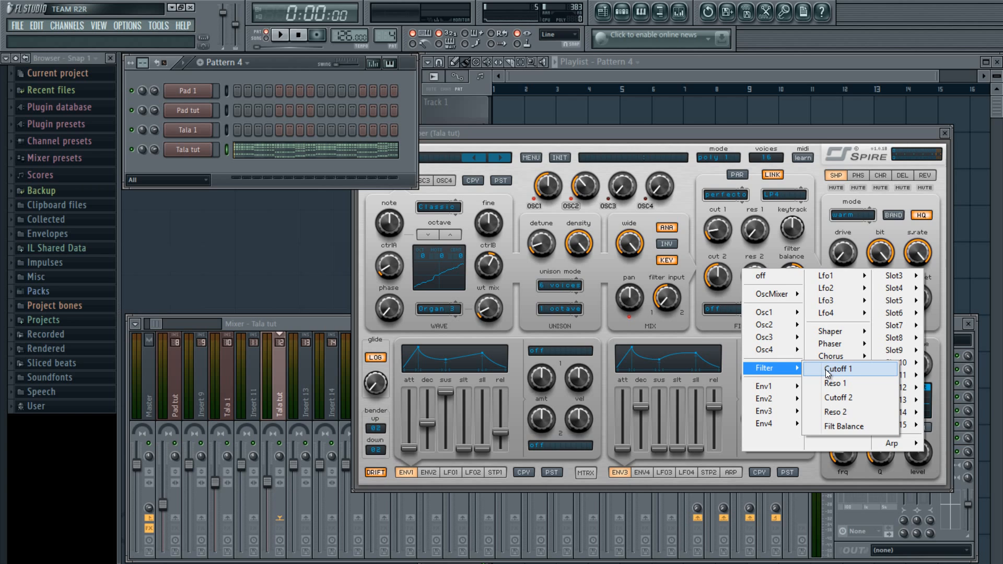
{"action": "left_click", "coordinate": [743, 134]}
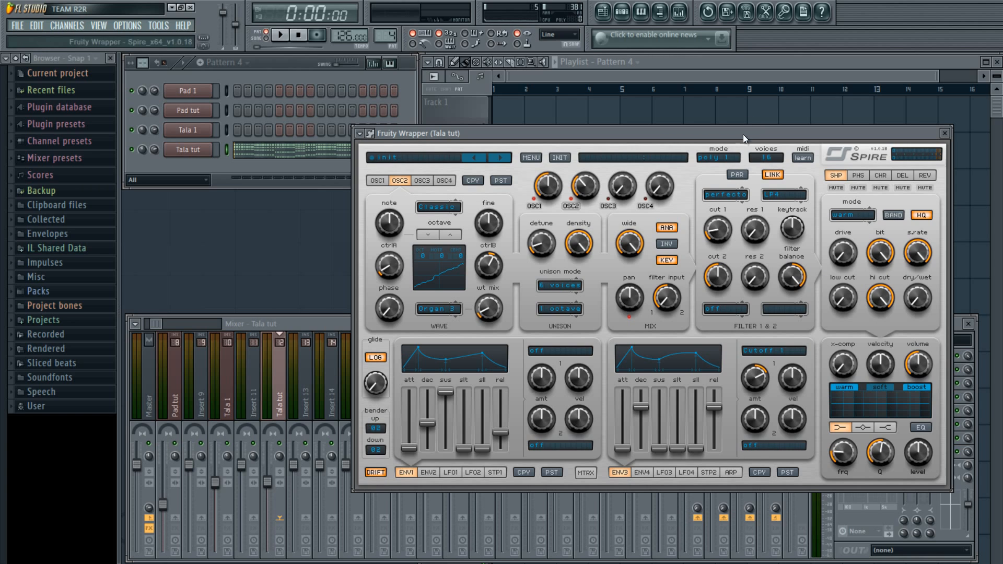
{"action": "left_click", "coordinate": [758, 446]}
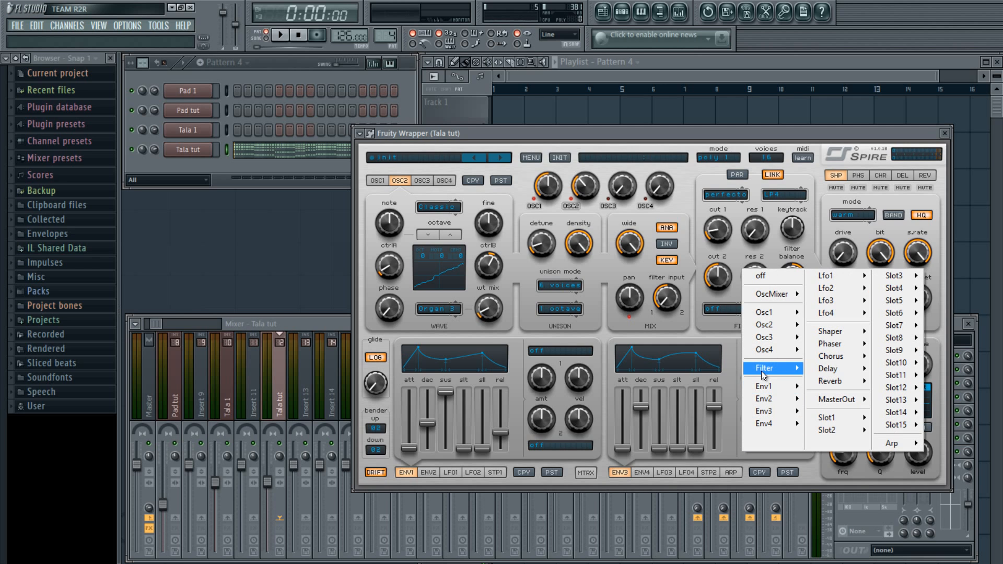
{"action": "left_click", "coordinate": [835, 369]}
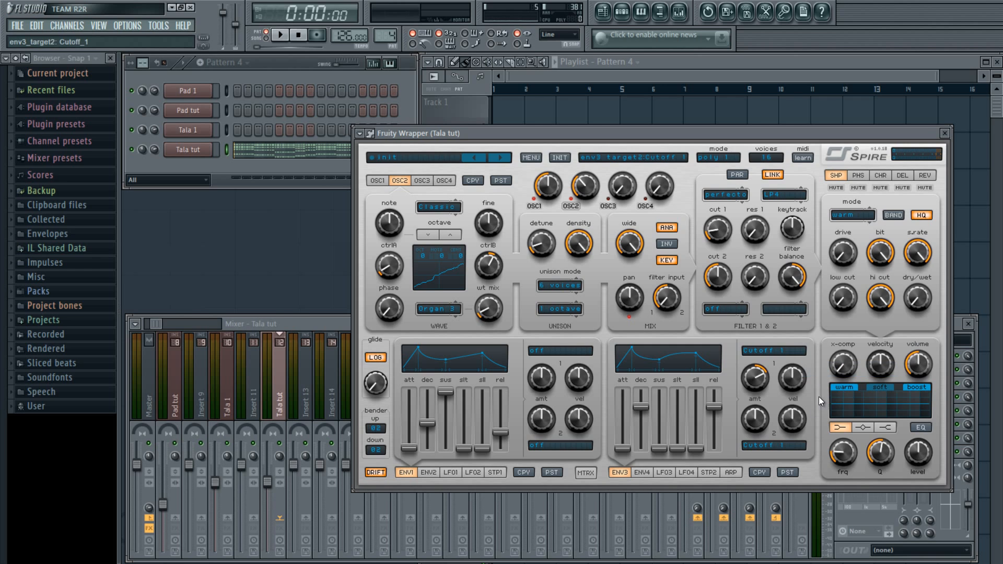
{"action": "left_click", "coordinate": [310, 165]}
{"action": "key", "text": "space"}
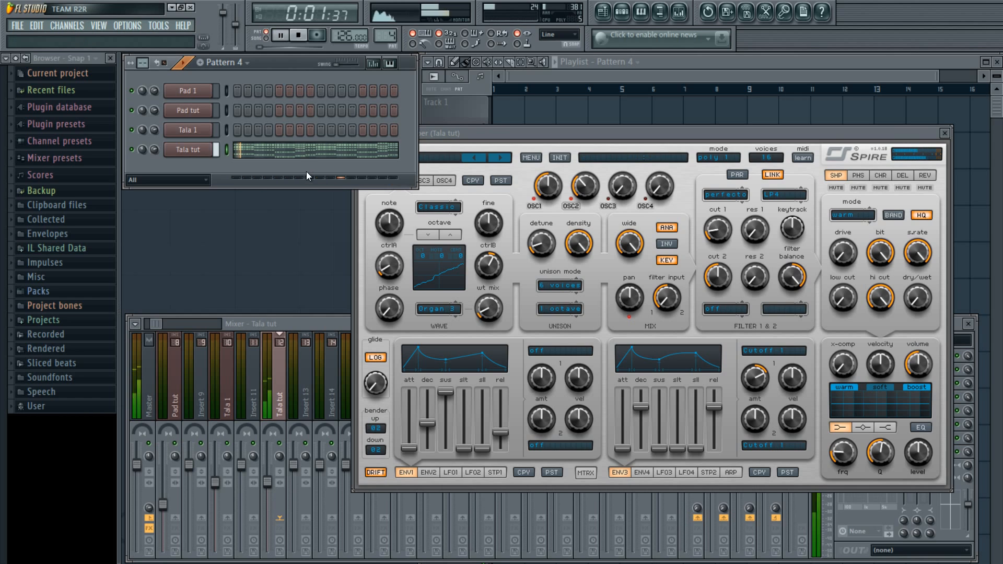
{"action": "key", "text": "space"}
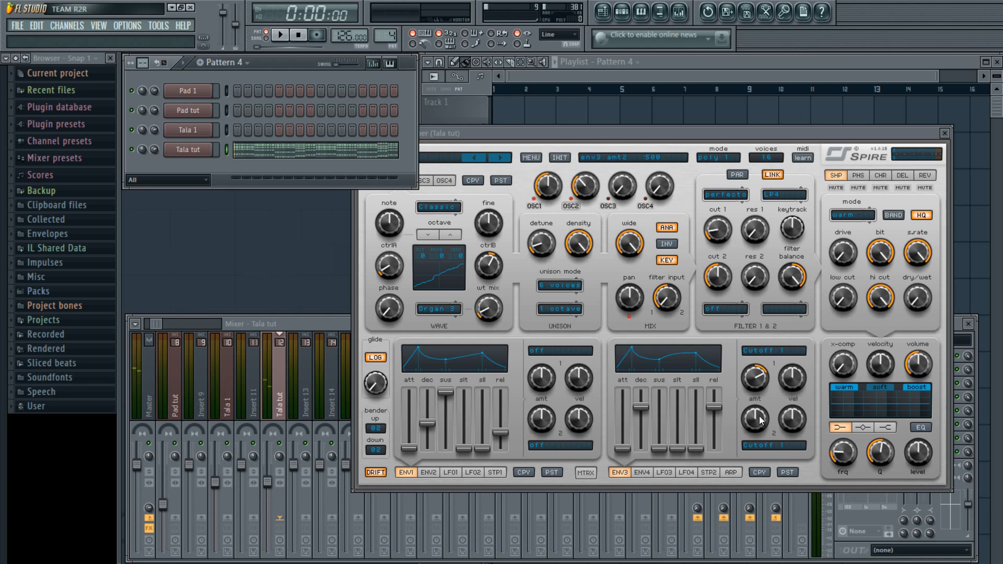
Raise envelope 3's second amount to about 580 and play to hear it
{"action": "left_click_drag", "start_coordinate": [759, 416], "coordinate": [764, 408]}
{"action": "key", "text": "space"}
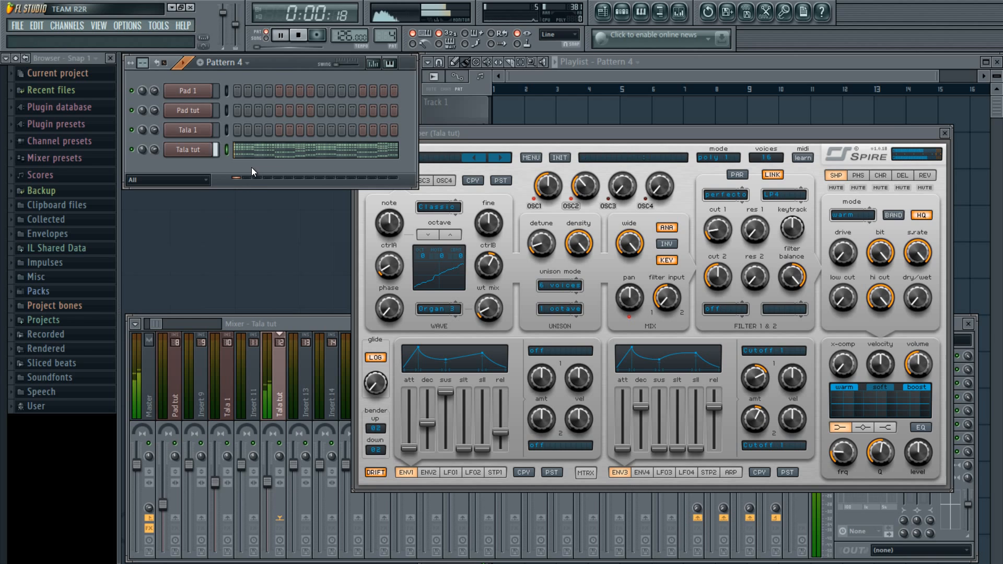
{"action": "key", "text": "space"}
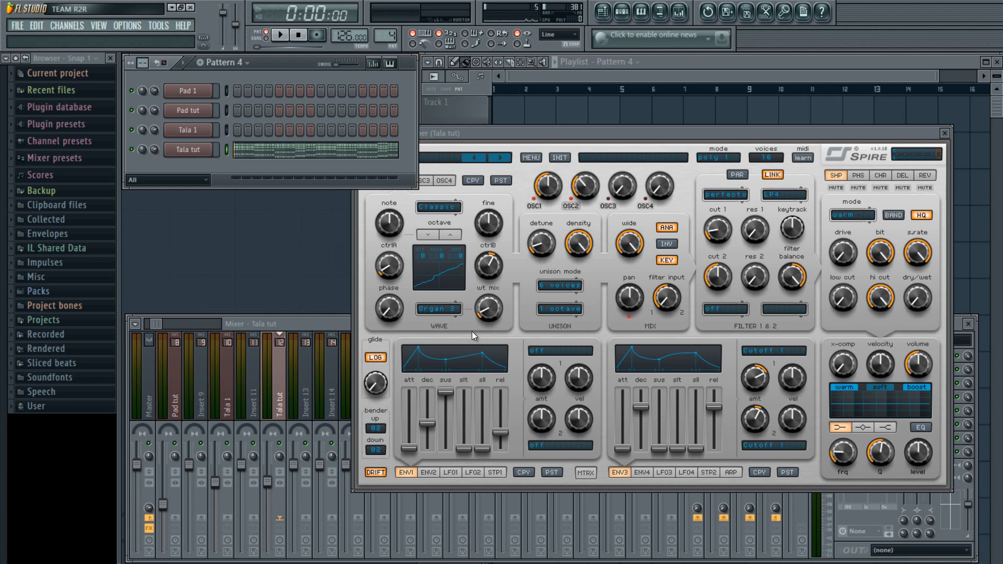
Route envelope 4 to filter Cutoff 1 and drop its sustain to minimum
{"action": "left_click", "coordinate": [642, 472]}
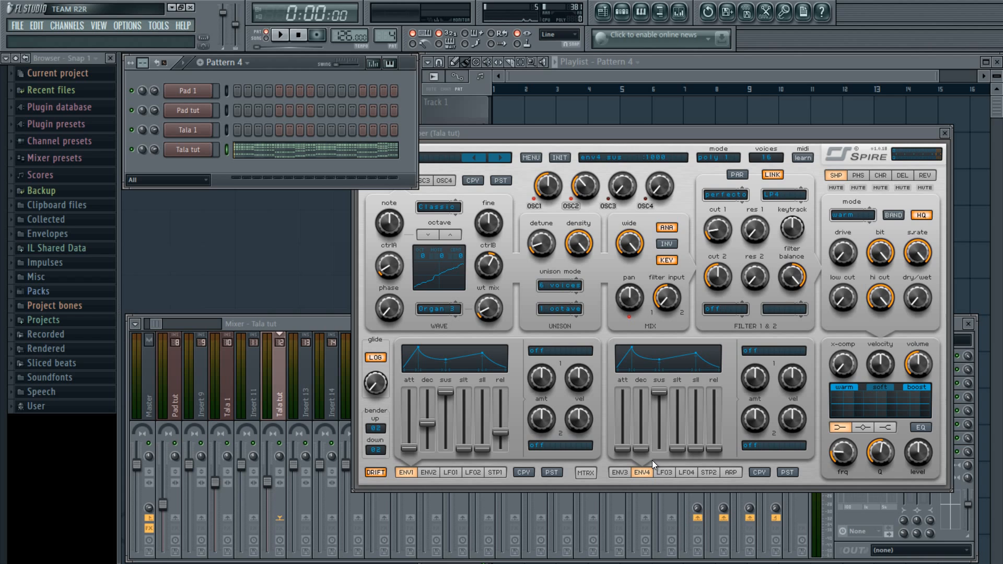
{"action": "left_click", "coordinate": [756, 355]}
{"action": "mouse_move", "coordinate": [771, 459]}
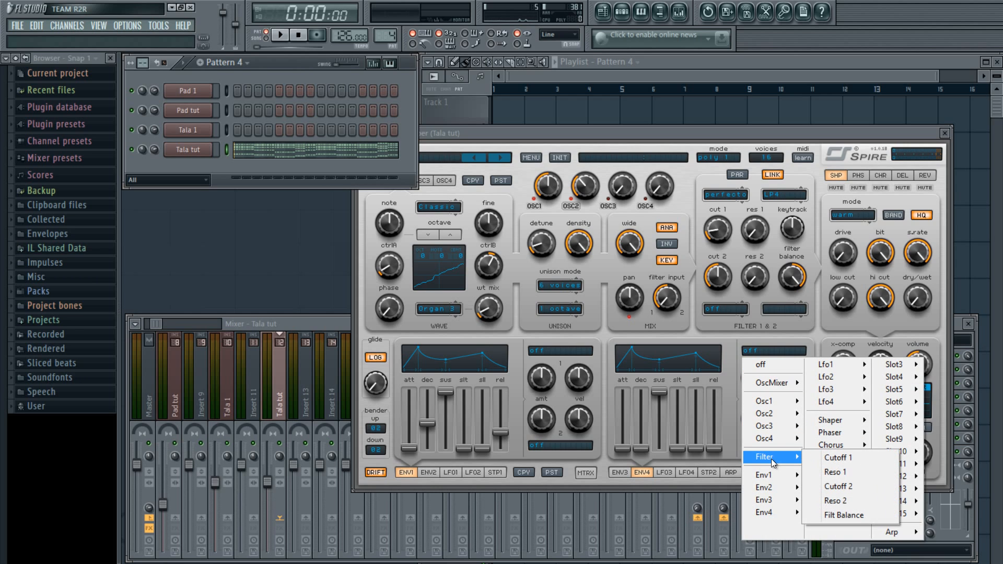
{"action": "left_click", "coordinate": [830, 457]}
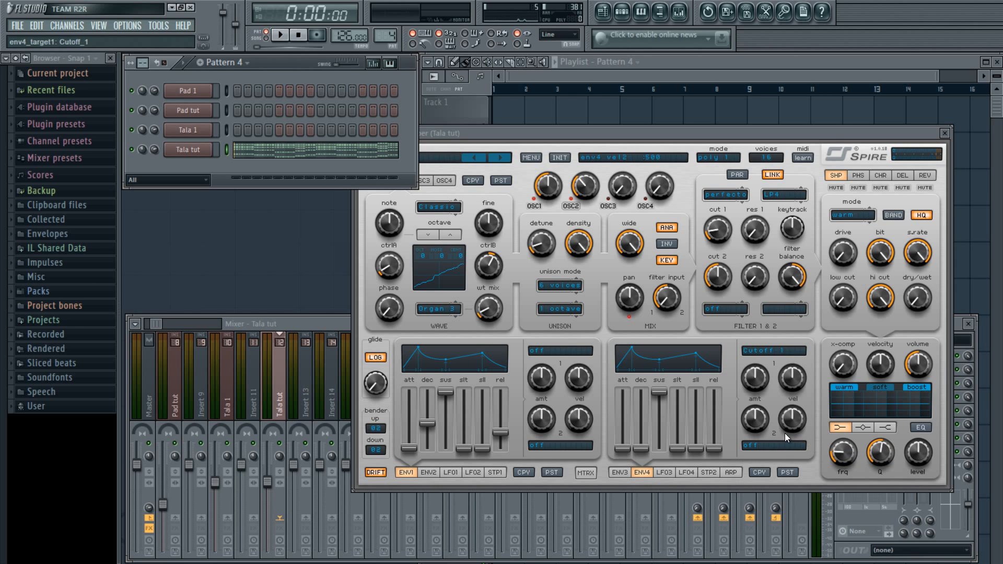
{"action": "left_click_drag", "start_coordinate": [659, 392], "coordinate": [659, 448]}
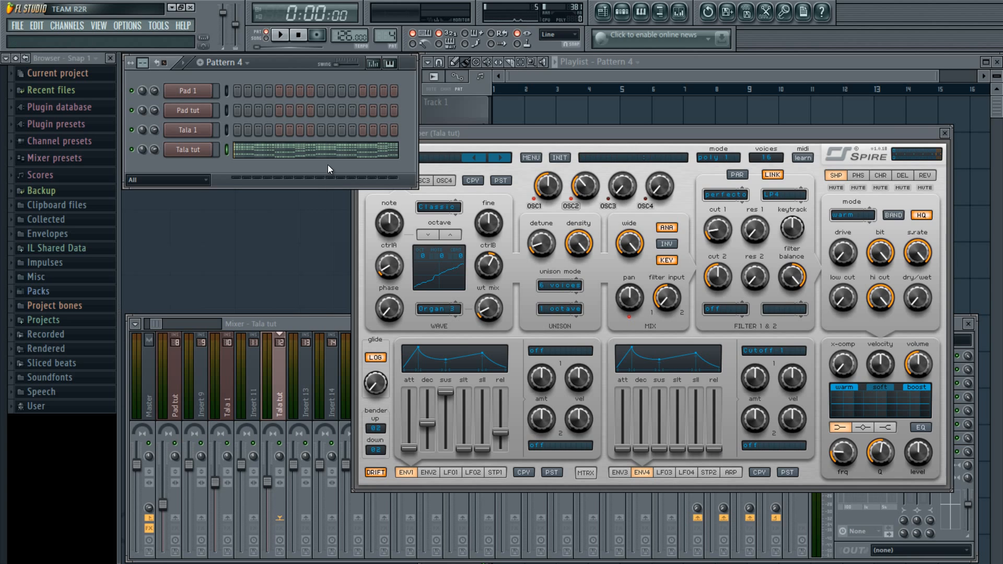
Raise envelope 4's release to maximum and its Cutoff 1 amount to about 690
{"action": "key", "text": "space"}
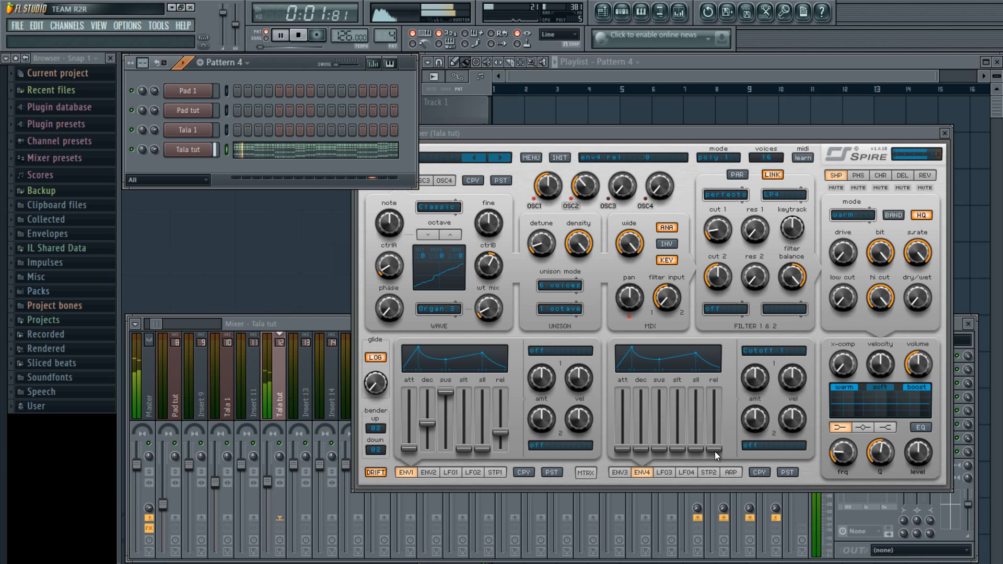
{"action": "left_click_drag", "start_coordinate": [714, 450], "coordinate": [715, 392]}
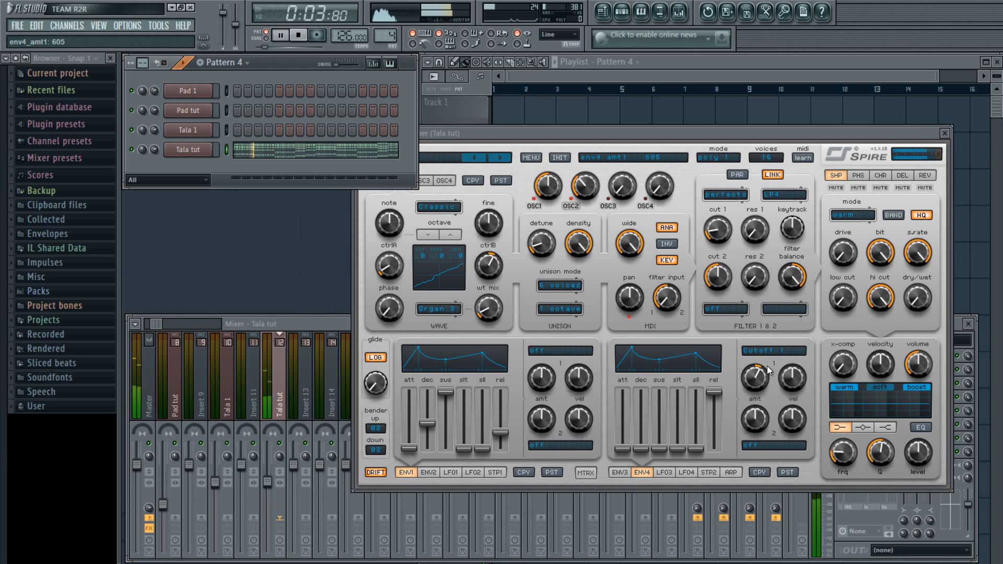
{"action": "left_click_drag", "start_coordinate": [766, 365], "coordinate": [771, 360]}
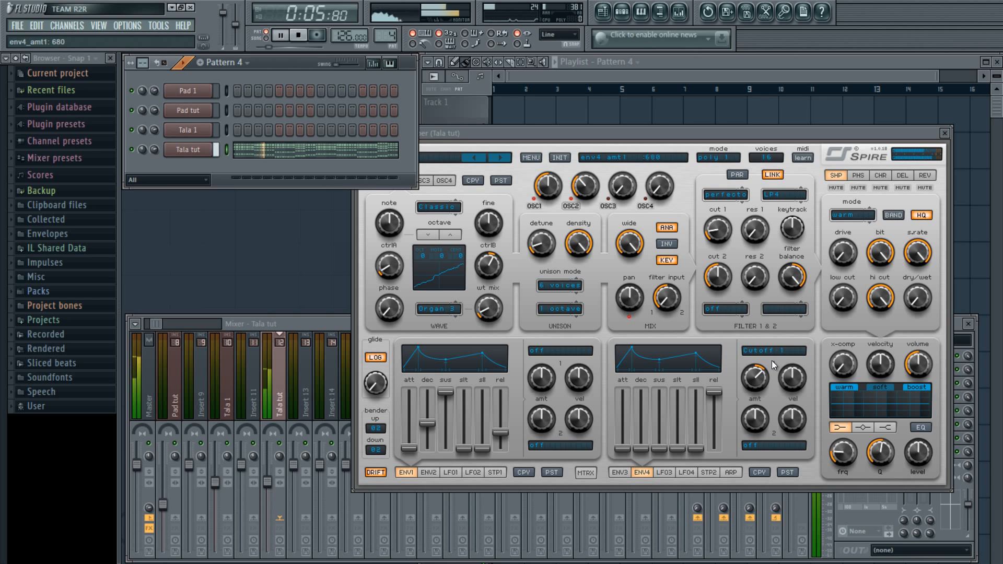
{"action": "key", "text": "space"}
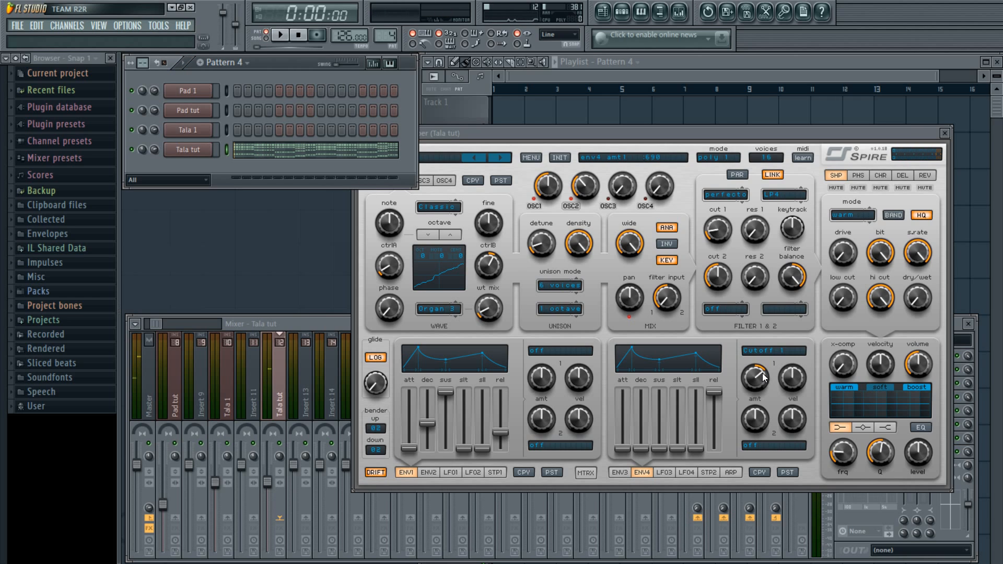
{"action": "left_click", "coordinate": [756, 381]}
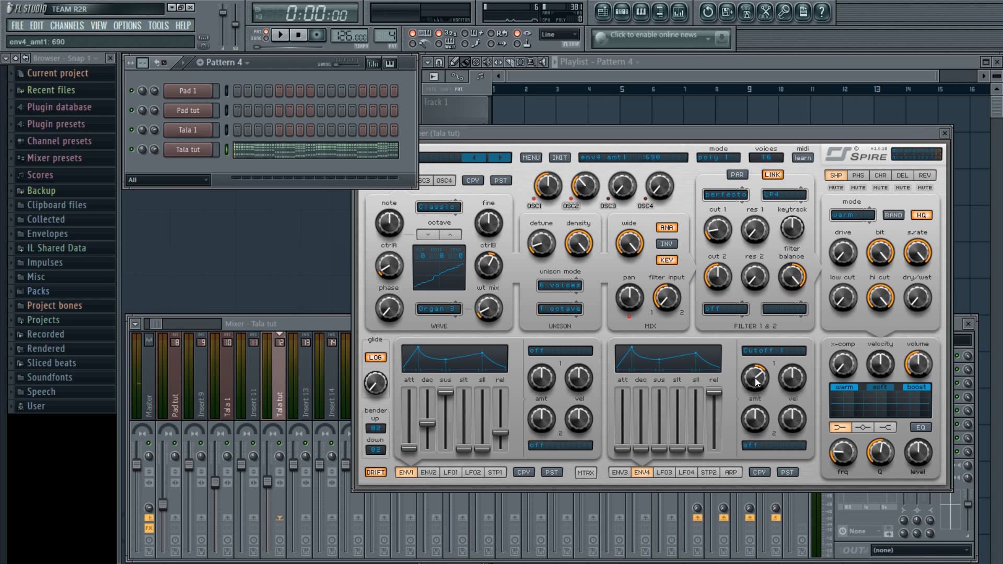
{"action": "scroll", "coordinate": [755, 375], "scroll_direction": "up", "scroll_amount": 1}
{"action": "left_click_drag", "start_coordinate": [754, 380], "coordinate": [754, 376]}
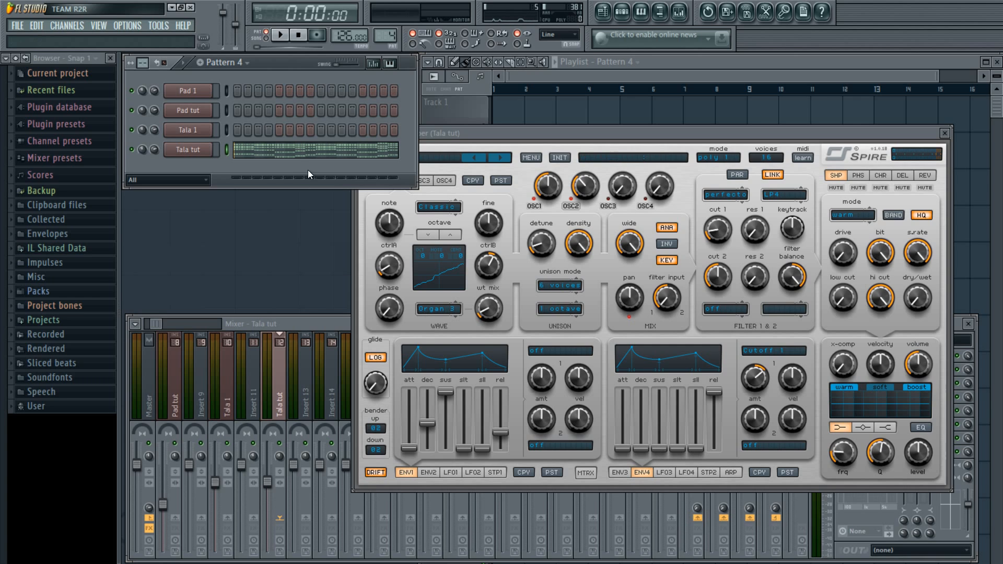
While playing, set envelope 4's decay around 425 and raise its sustain slightly
{"action": "key", "text": "space"}
{"action": "left_click_drag", "start_coordinate": [643, 452], "coordinate": [647, 421]}
{"action": "left_click_drag", "start_coordinate": [653, 390], "coordinate": [653, 428]}
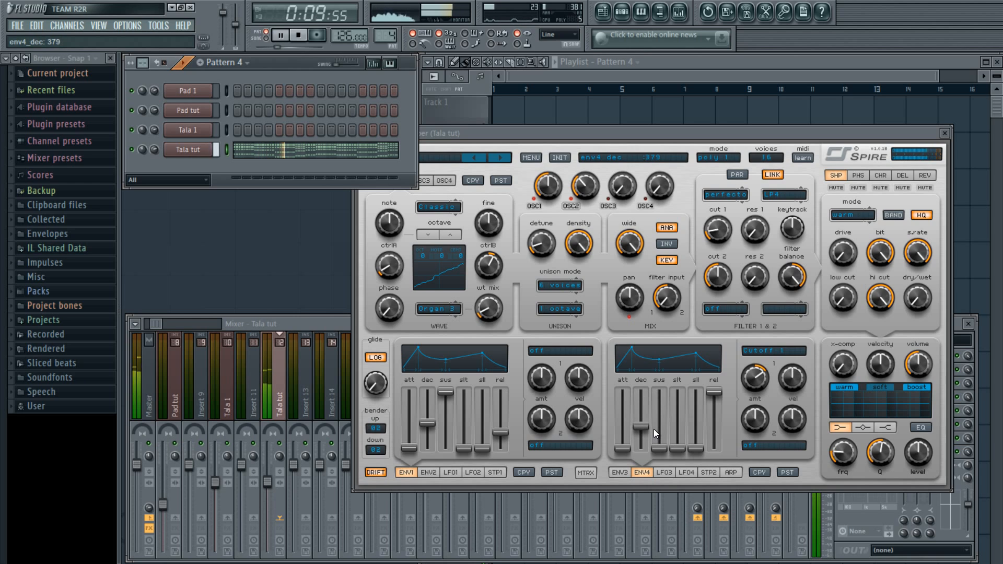
{"action": "left_click_drag", "start_coordinate": [658, 451], "coordinate": [643, 431]}
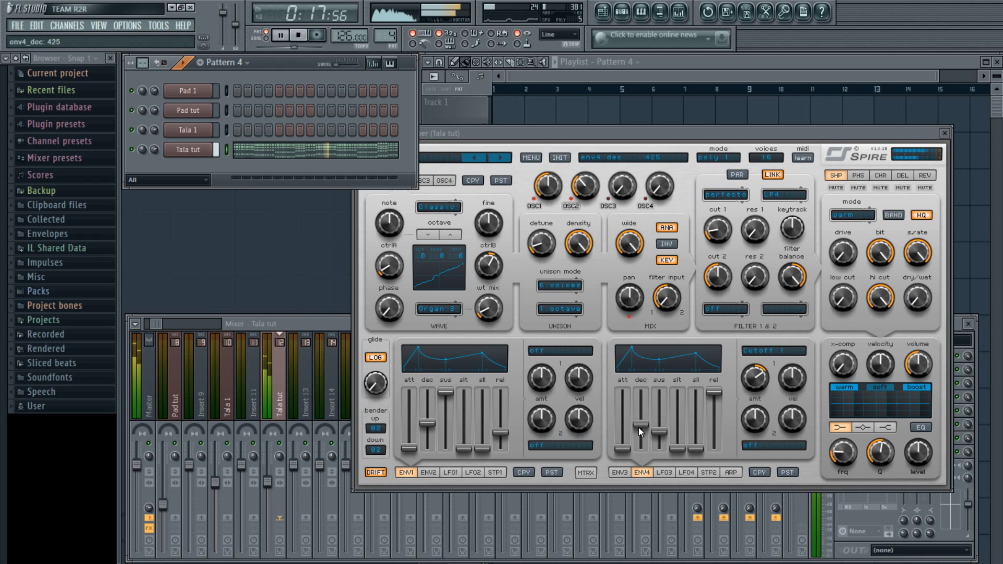
{"action": "key", "text": "space"}
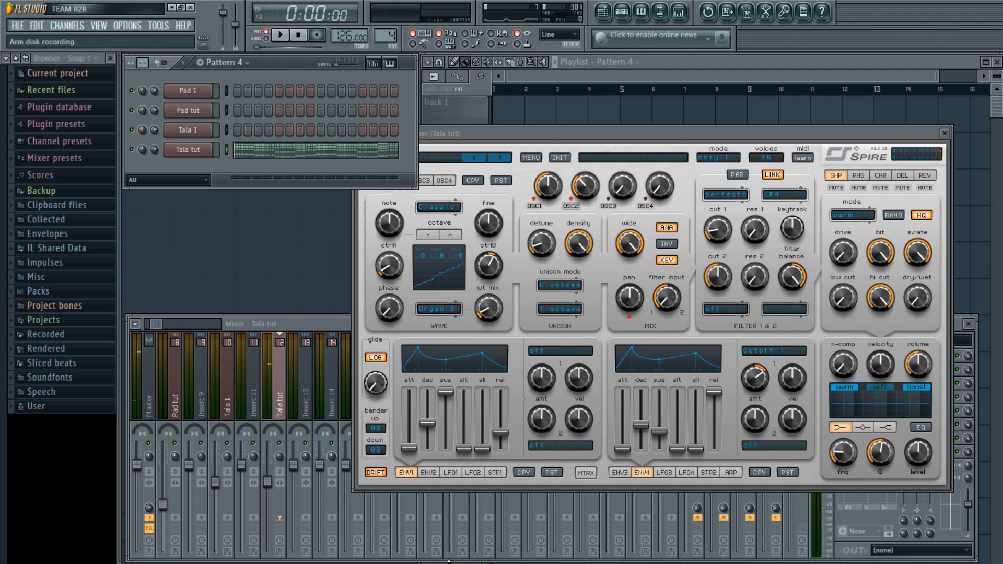
In ENV2, set target 1 to Osc1 Pitch, target 2 to Osc2 Pitch, and sustain to 0
{"action": "left_click", "coordinate": [429, 472]}
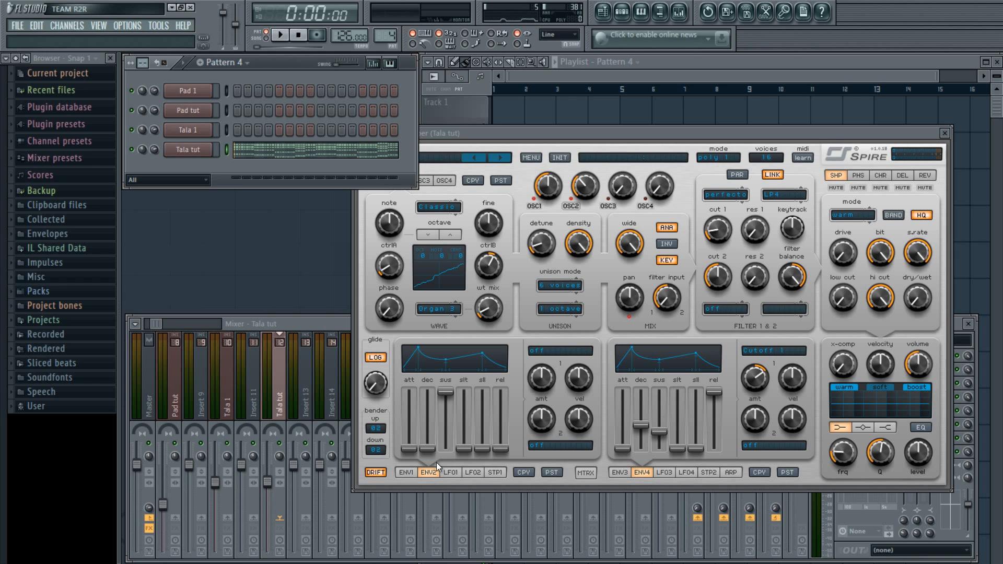
{"action": "left_click", "coordinate": [548, 350]}
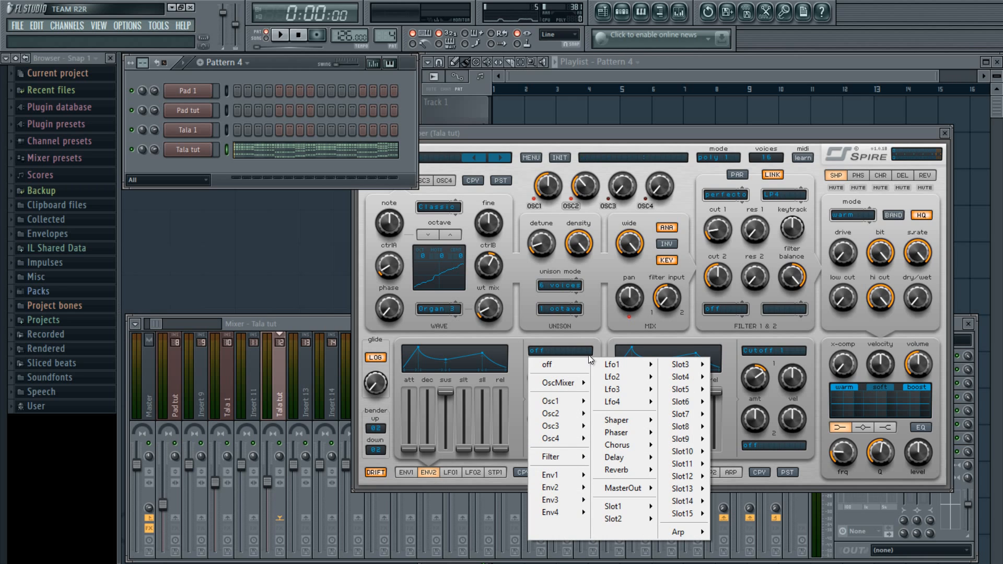
{"action": "mouse_move", "coordinate": [558, 401]}
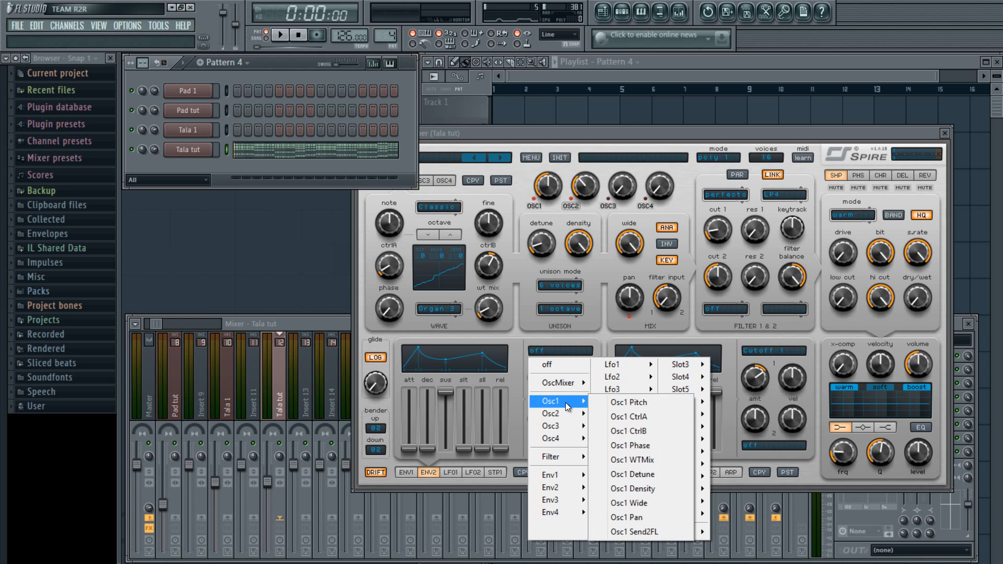
{"action": "left_click", "coordinate": [660, 403]}
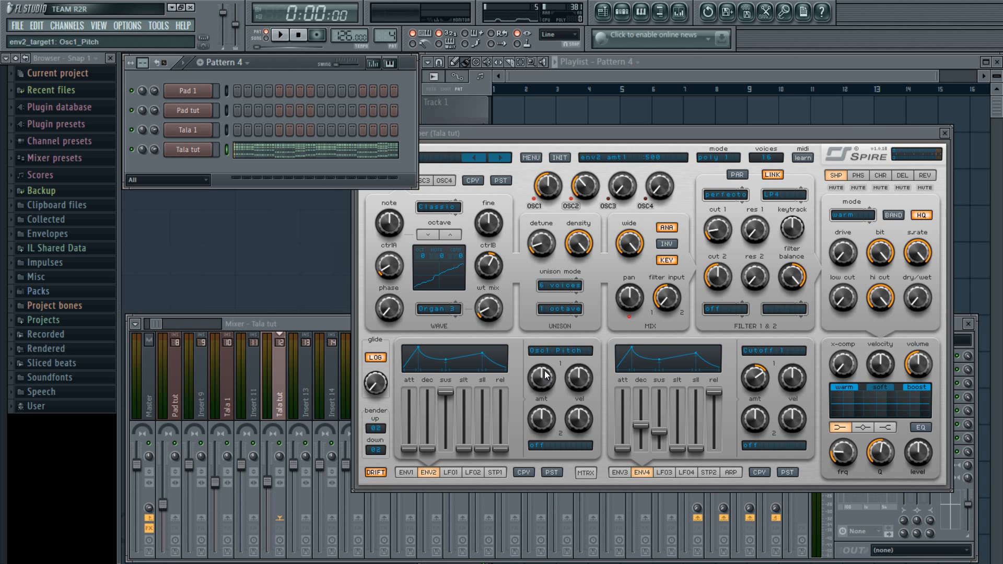
{"action": "left_click", "coordinate": [535, 447]}
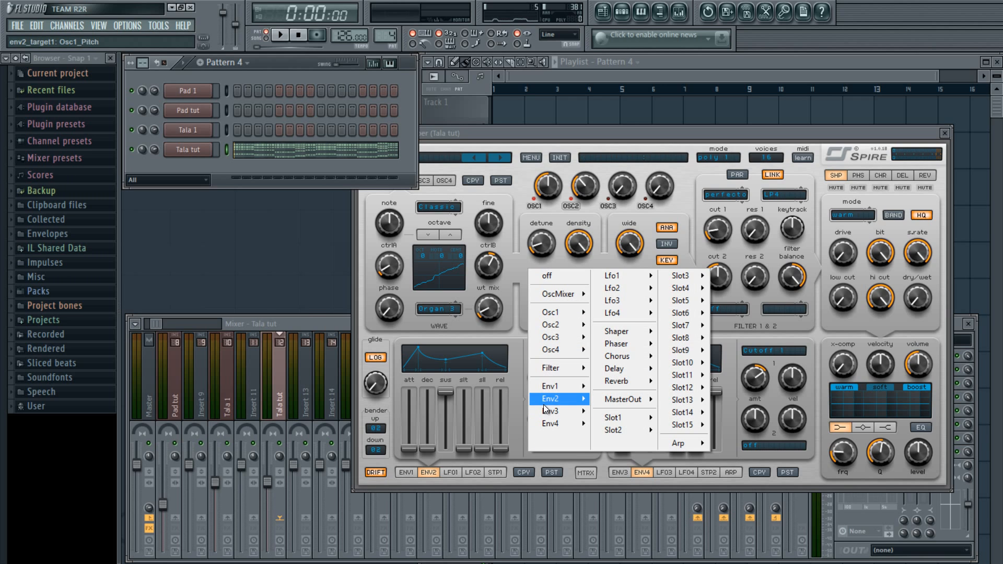
{"action": "mouse_move", "coordinate": [559, 324]}
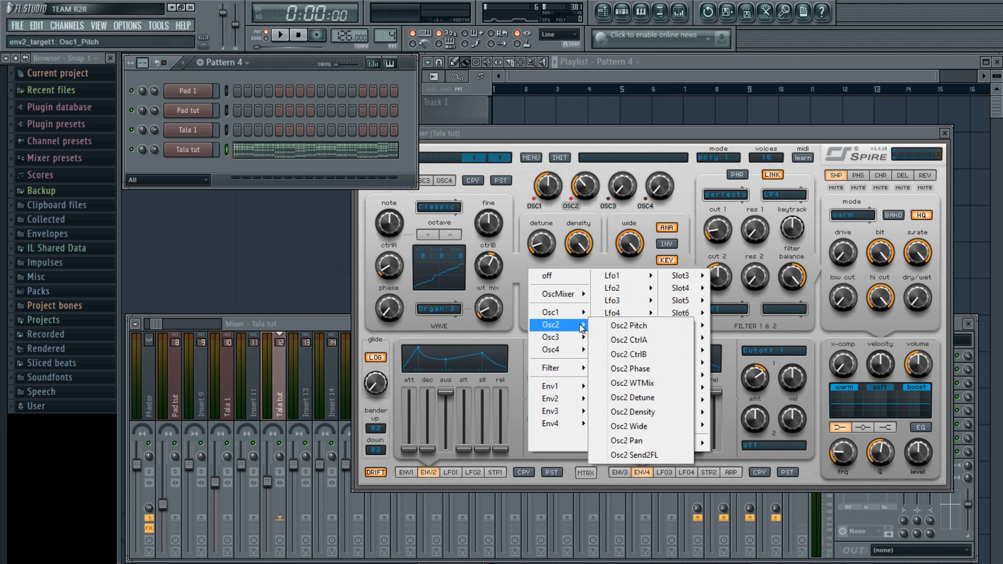
{"action": "left_click", "coordinate": [628, 323]}
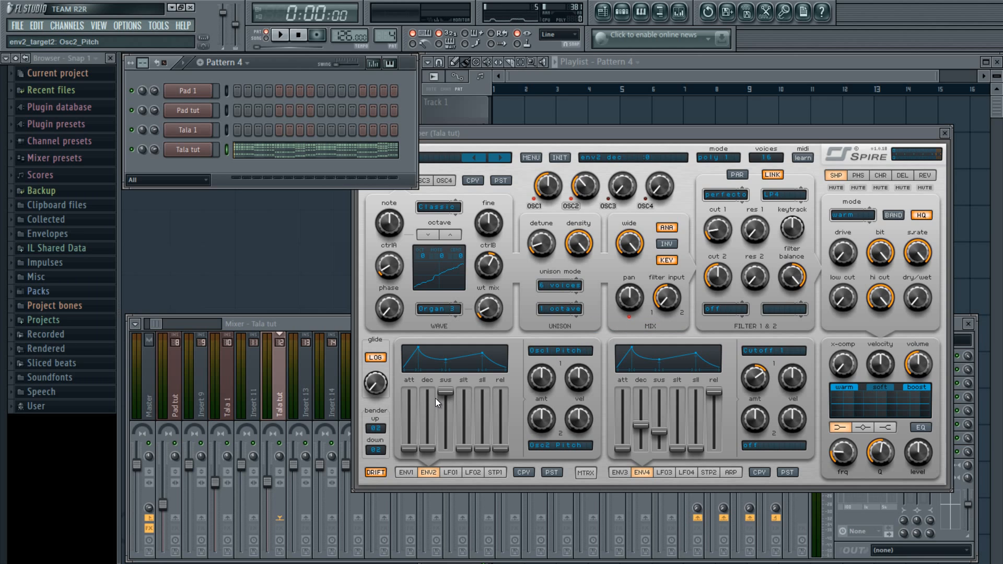
{"action": "left_click_drag", "start_coordinate": [445, 392], "coordinate": [464, 562]}
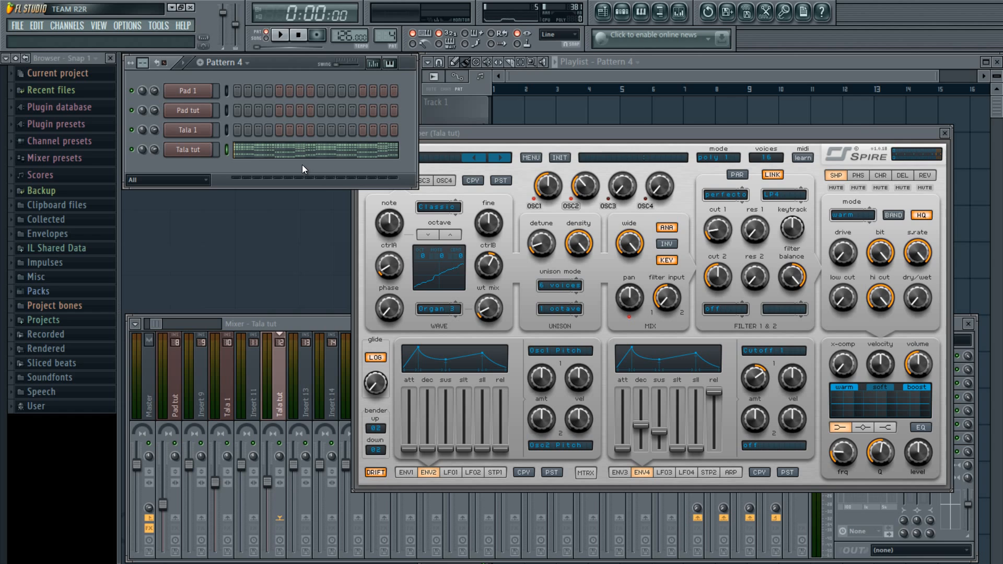
Audition, then turn envelope 2's Osc1 Pitch amount to about 604 and Osc2 Pitch amount to 560
{"action": "key", "text": "space"}
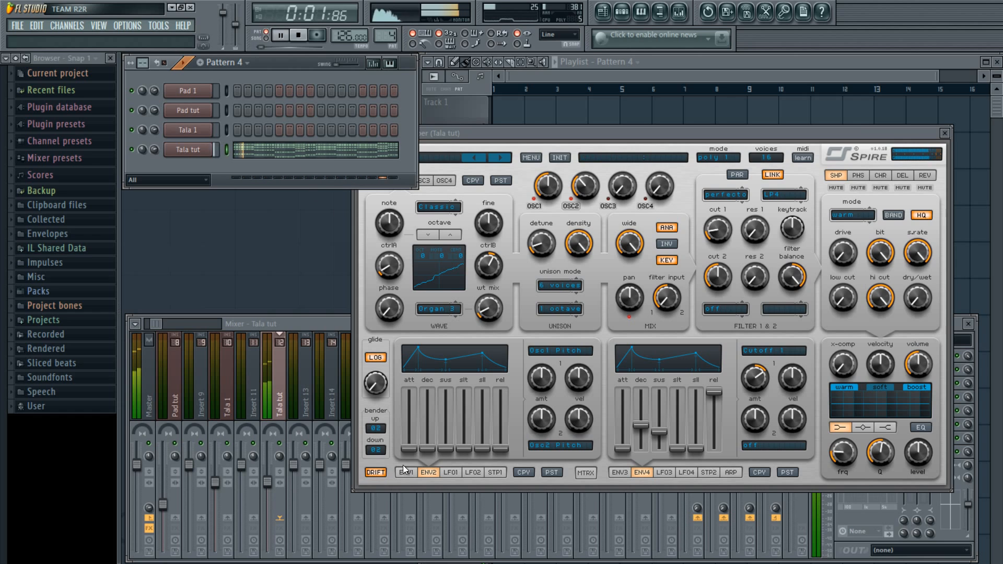
{"action": "key", "text": "space"}
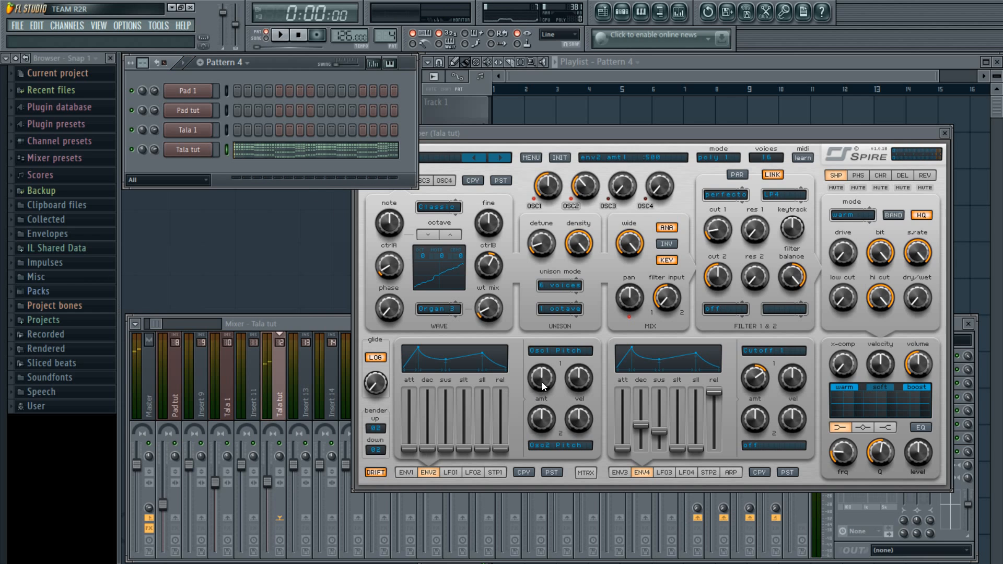
{"action": "left_click_drag", "start_coordinate": [543, 380], "coordinate": [547, 375]}
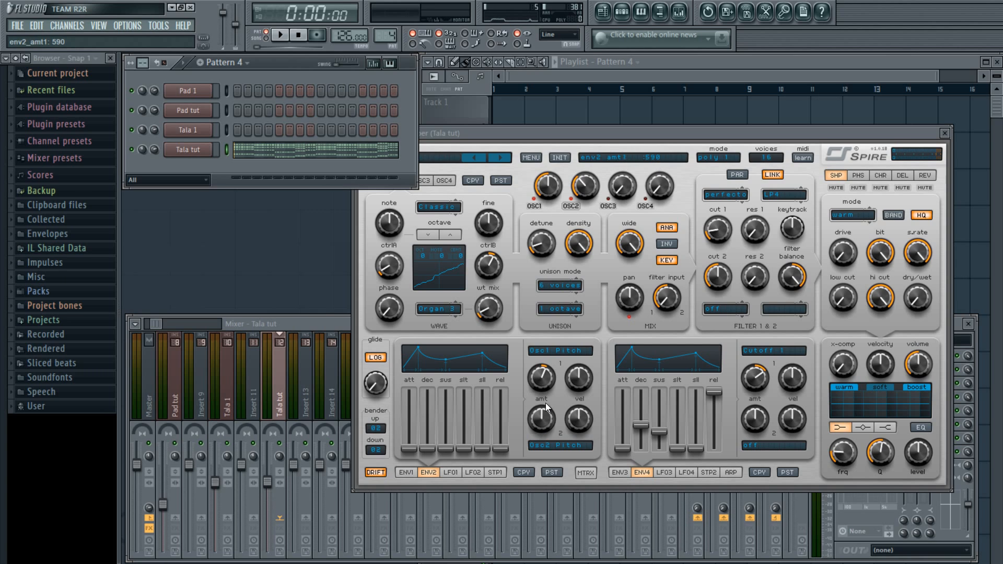
{"action": "left_click_drag", "start_coordinate": [550, 421], "coordinate": [551, 414]}
{"action": "scroll", "coordinate": [544, 380], "scroll_direction": "up", "scroll_amount": 2}
Play a C5 test note and shorten envelope 2's decay to about 126 during playback
{"action": "left_click", "coordinate": [338, 164]}
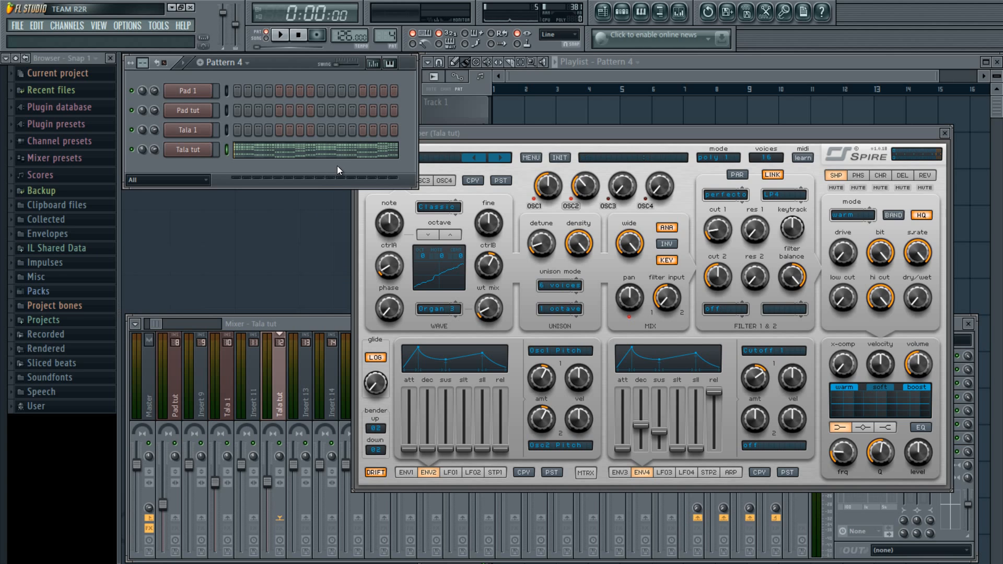
{"action": "key", "text": "z"}
{"action": "left_click_drag", "start_coordinate": [425, 449], "coordinate": [431, 441]}
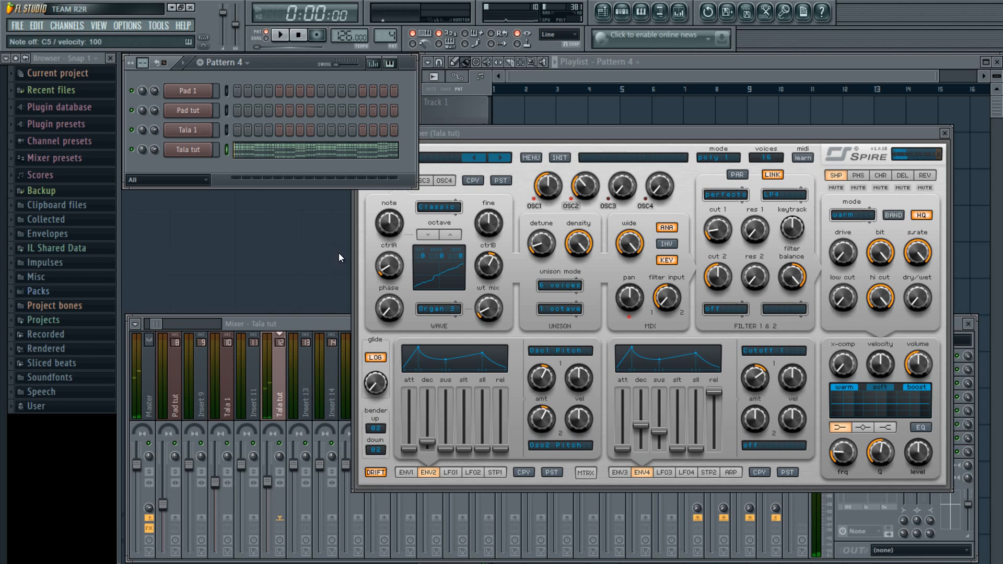
{"action": "key", "text": "space"}
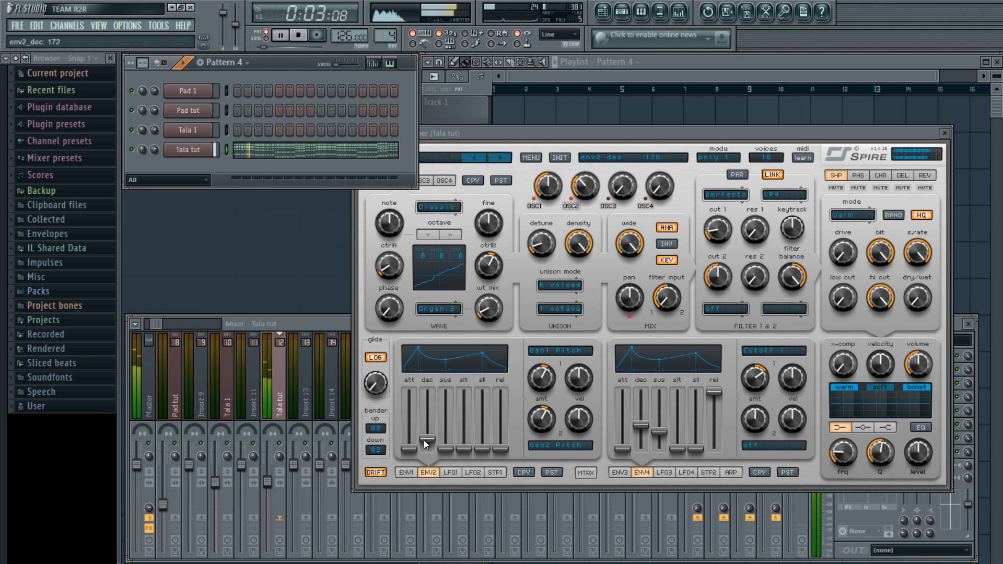
{"action": "mouse_move", "coordinate": [424, 439]}
{"action": "left_mouse_down"}
{"action": "mouse_move", "coordinate": [433, 390]}
{"action": "mouse_move", "coordinate": [443, 441]}
{"action": "left_mouse_up"}
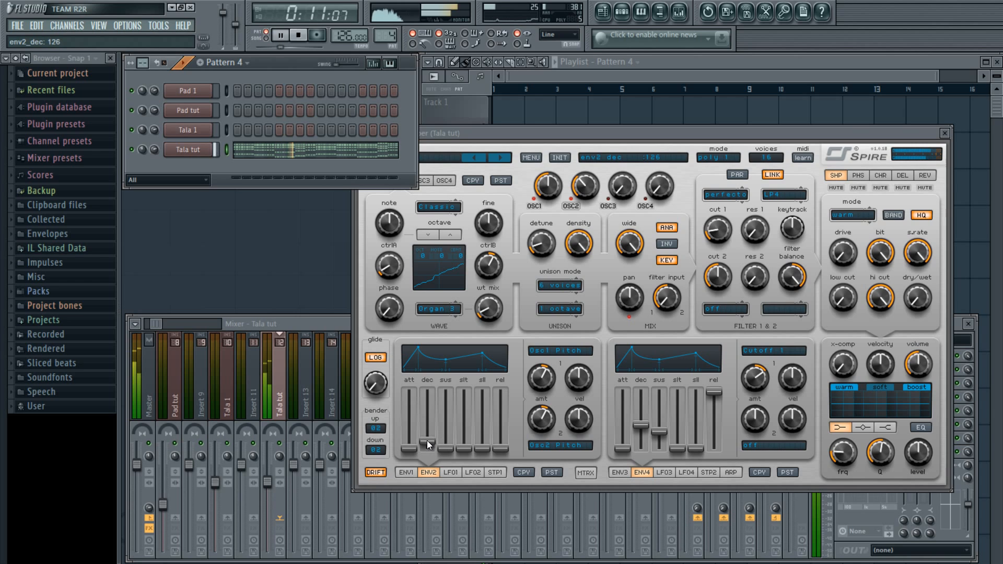
{"action": "key", "text": "space"}
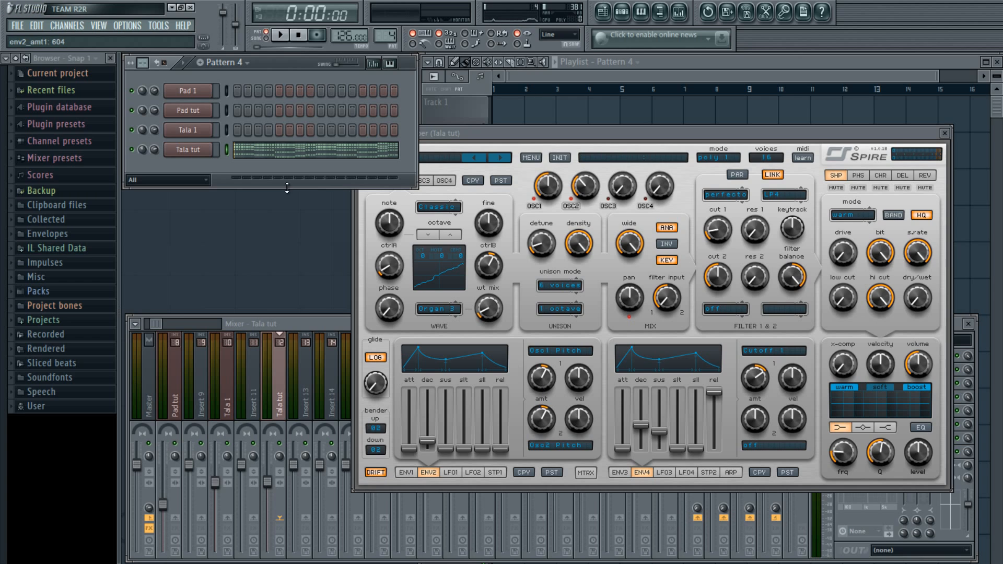
Raise envelope 2's pitch amounts to around 615 while the pattern plays
{"action": "key", "text": "space"}
{"action": "left_click_drag", "start_coordinate": [536, 386], "coordinate": [544, 416]}
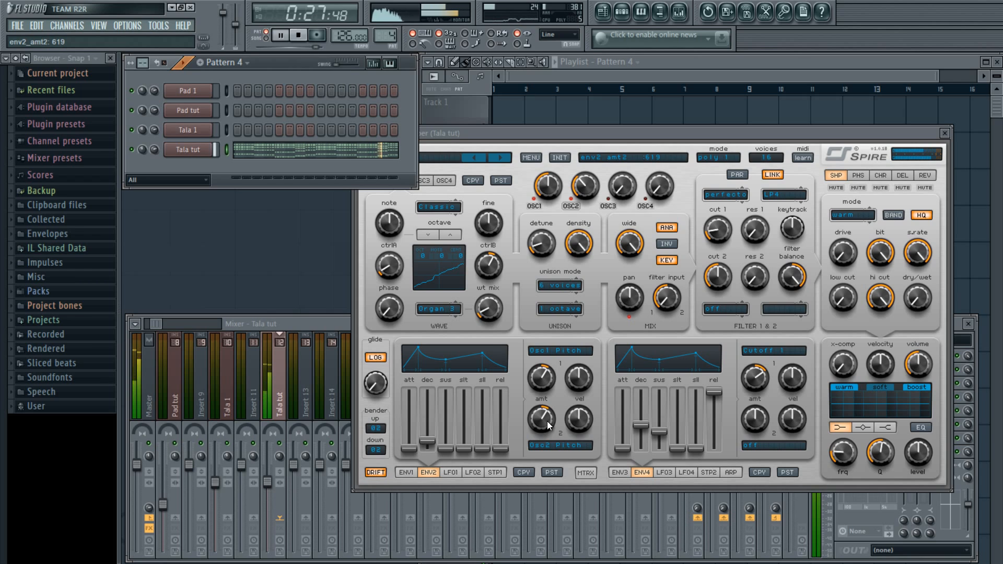
{"action": "key", "text": "space"}
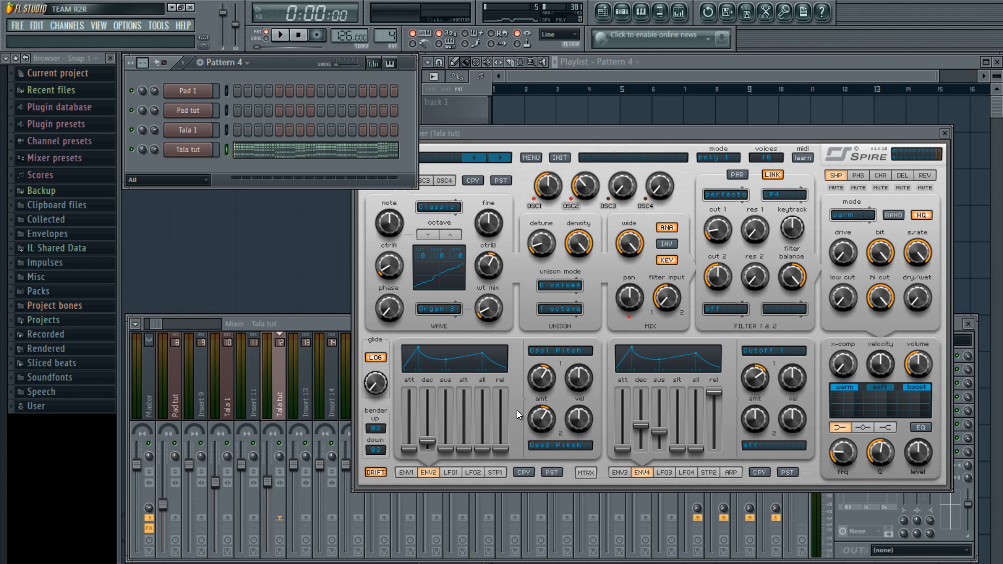
Change the shaper mode from warm to dcm and turn up its dry/wet knob
{"action": "mouse_move", "coordinate": [503, 428]}
{"action": "mouse_move", "coordinate": [864, 215]}
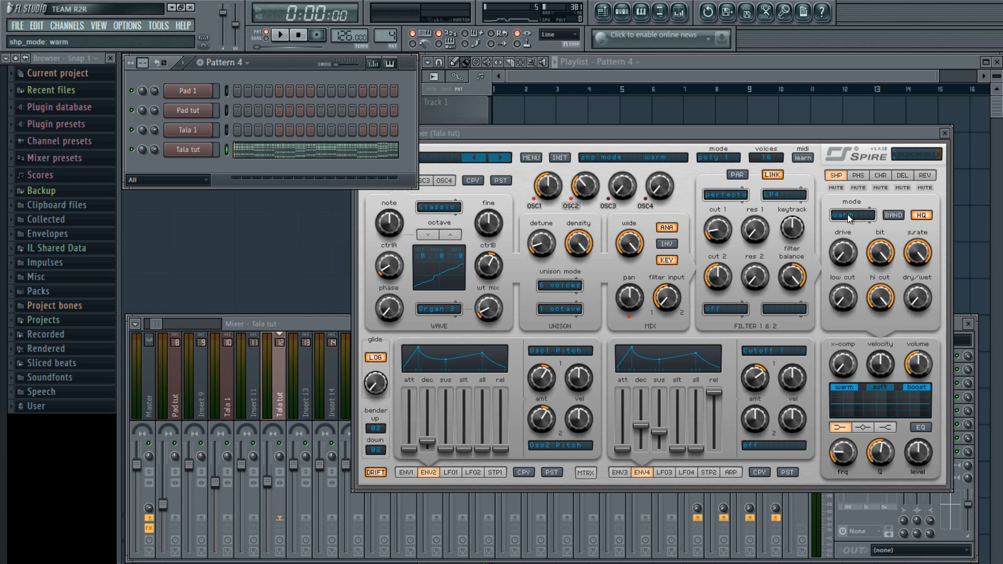
{"action": "left_click", "coordinate": [847, 214]}
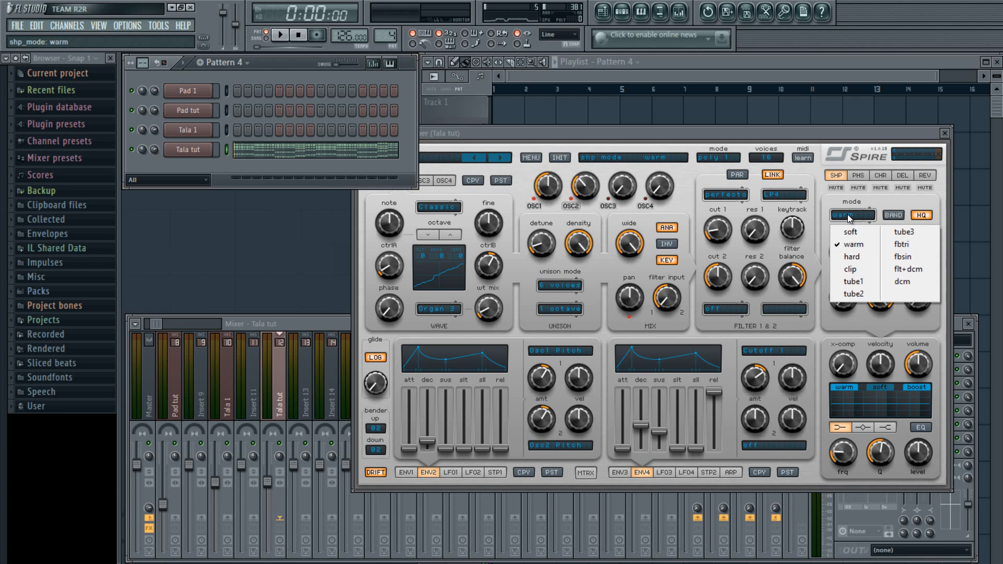
{"action": "left_click", "coordinate": [835, 137]}
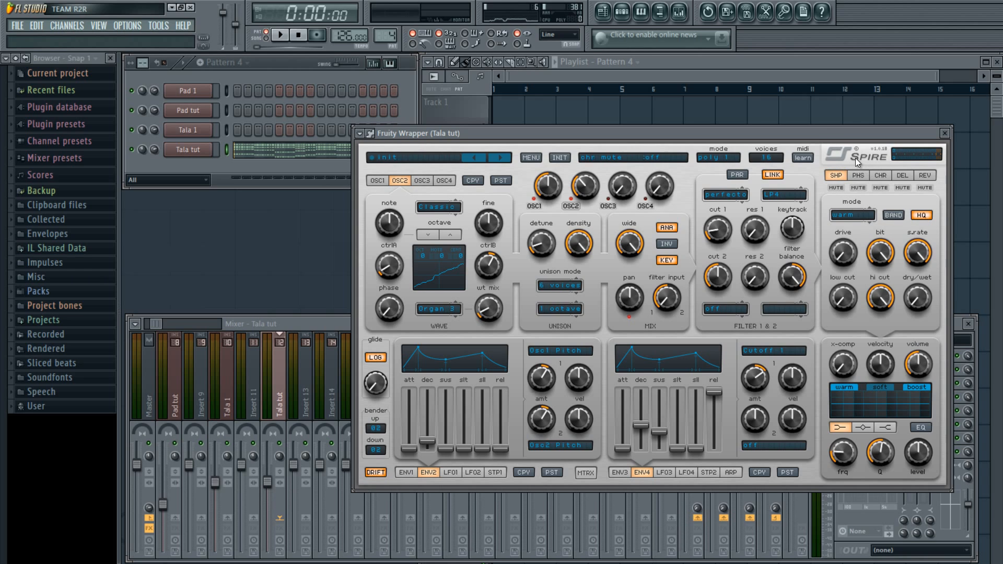
{"action": "left_click", "coordinate": [856, 213]}
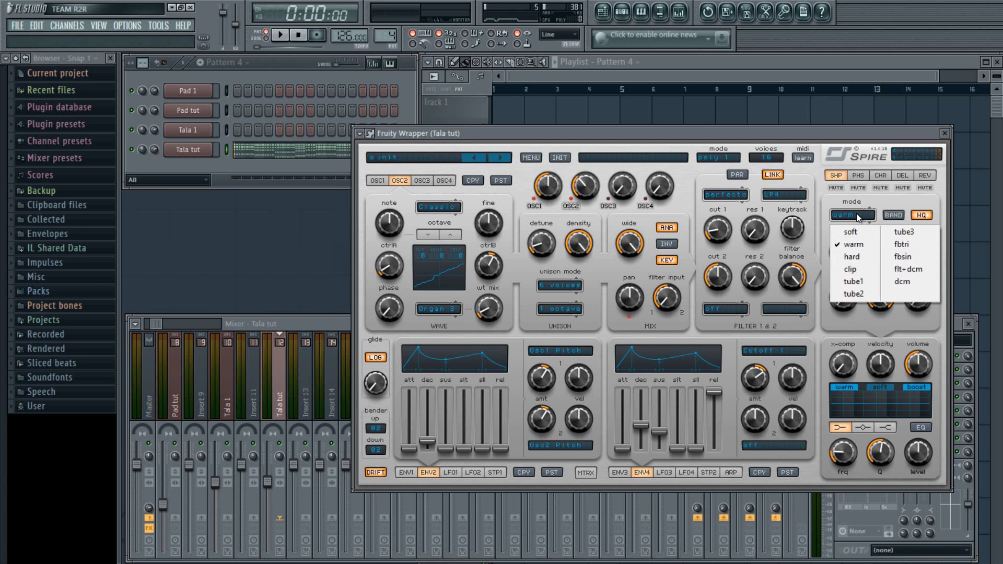
{"action": "left_click", "coordinate": [906, 283]}
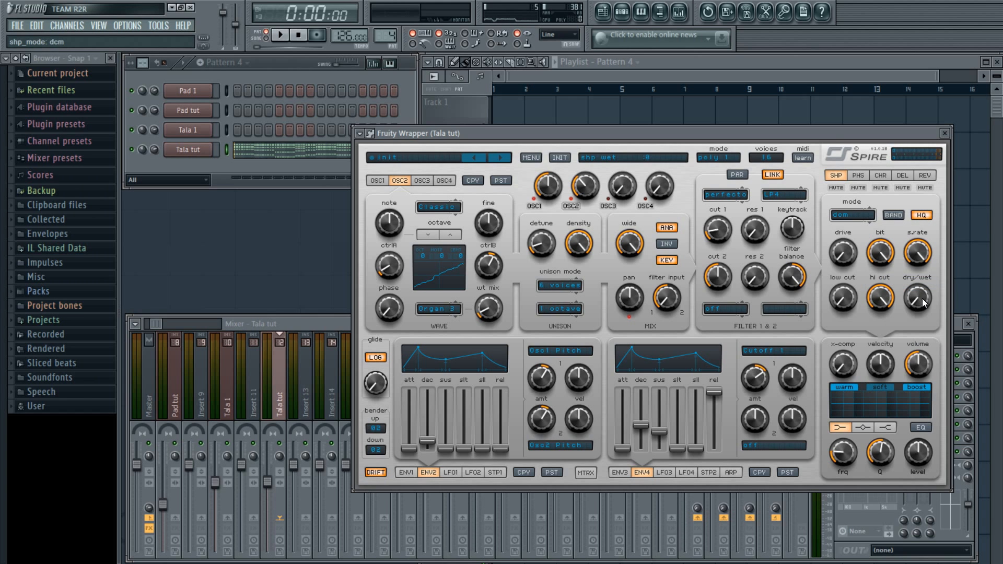
{"action": "left_click_drag", "start_coordinate": [922, 302], "coordinate": [916, 321]}
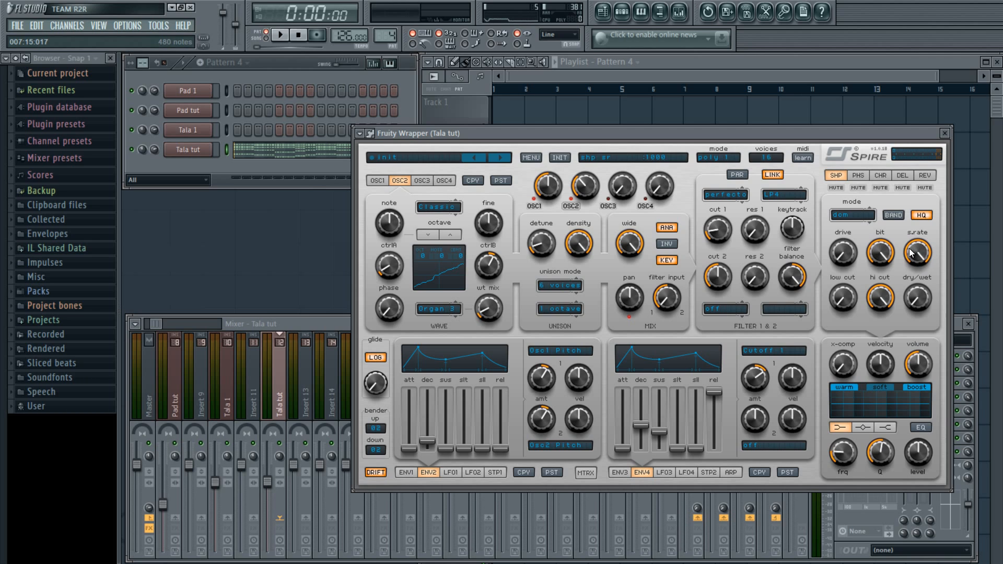
Play Pattern 4 while lowering Spire's shaper sample rate slightly and turning its dry/wet back up
{"action": "left_click", "coordinate": [302, 166]}
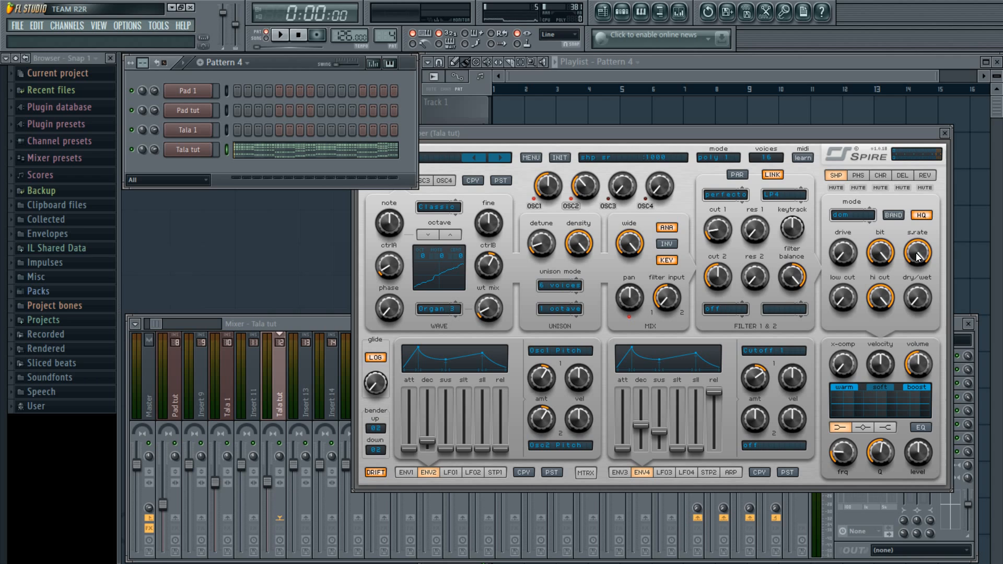
{"action": "key", "text": "space"}
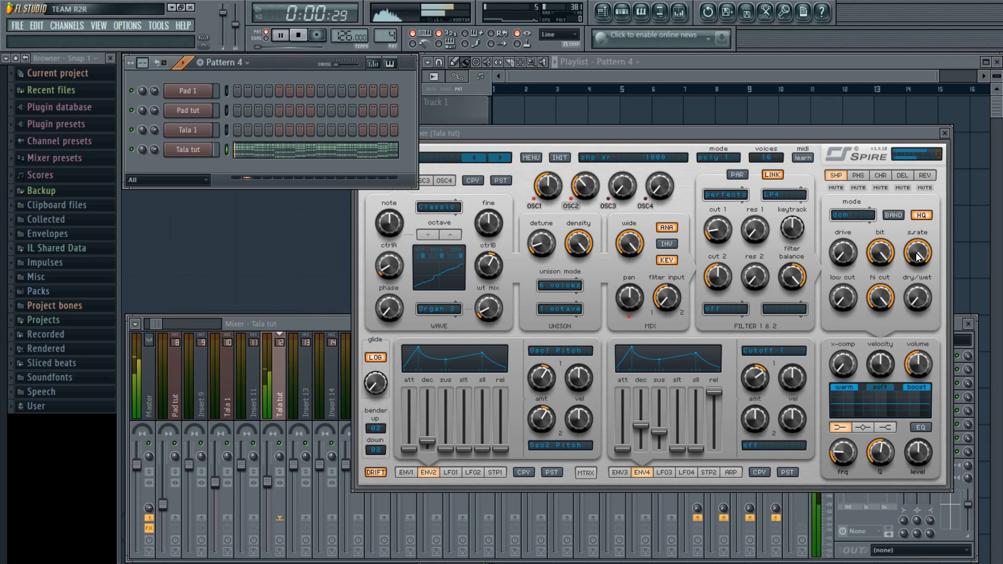
{"action": "left_click_drag", "start_coordinate": [917, 256], "coordinate": [923, 211]}
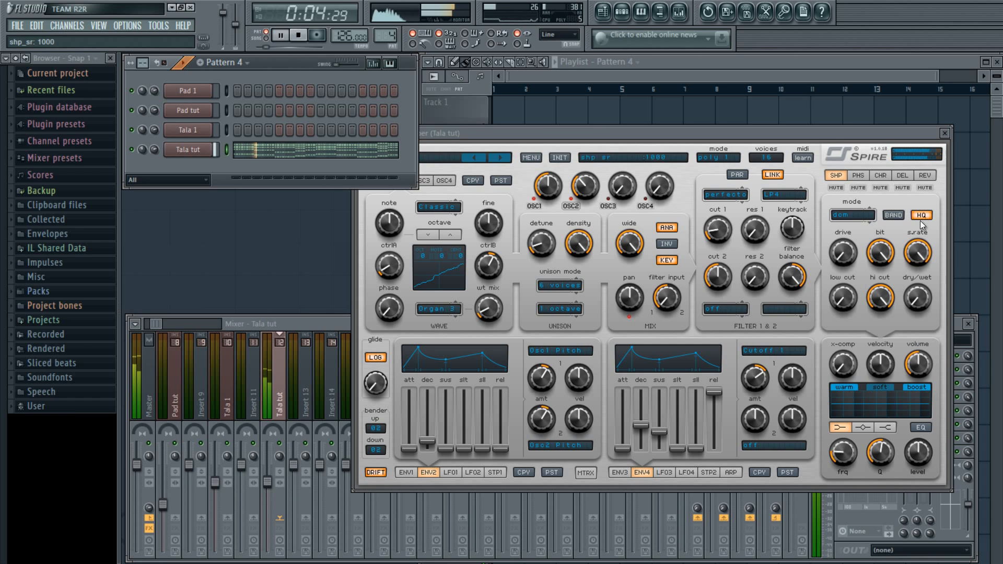
{"action": "key", "text": "space"}
{"action": "left_click_drag", "start_coordinate": [926, 296], "coordinate": [925, 283]}
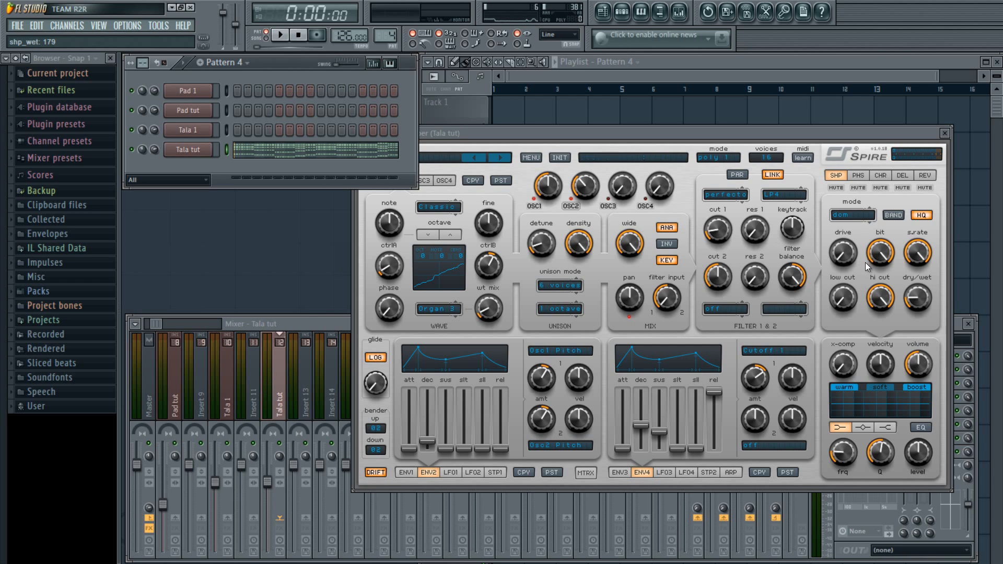
Lower the shaper sample rate a bit more, trim its dry/wet toward 149, and re-audition
{"action": "key", "text": "space"}
{"action": "left_click_drag", "start_coordinate": [925, 260], "coordinate": [923, 256]}
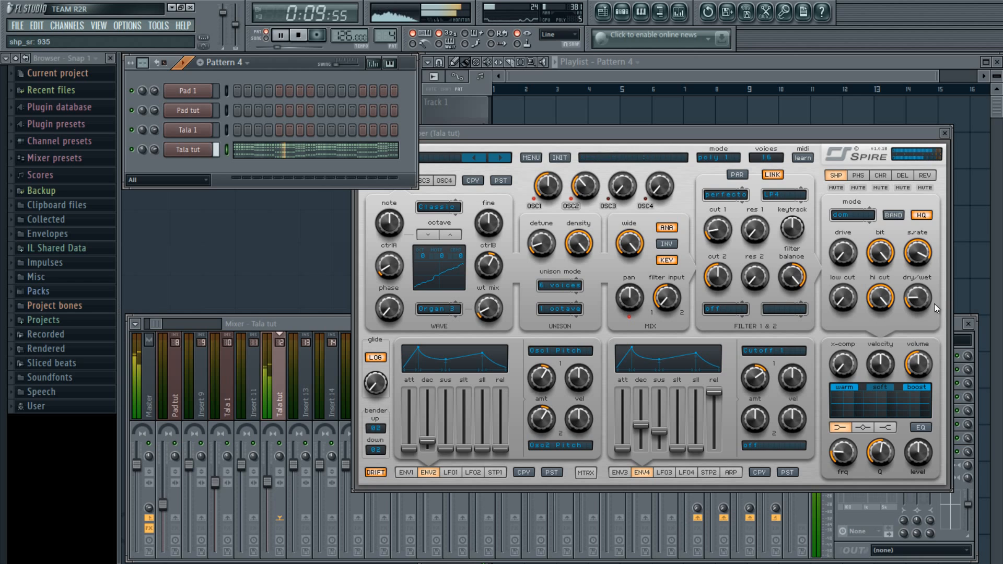
{"action": "left_click_drag", "start_coordinate": [927, 299], "coordinate": [926, 303]}
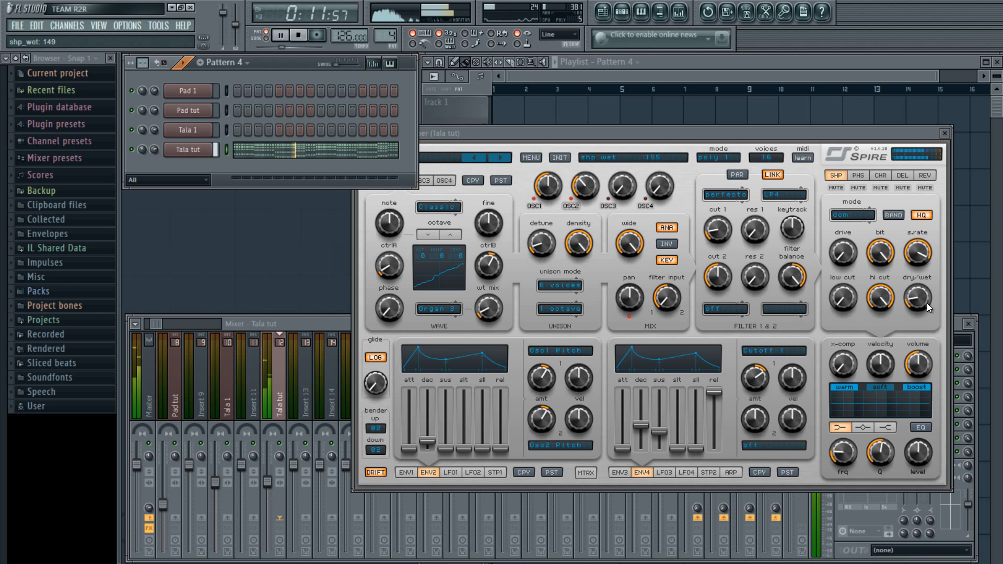
{"action": "key", "text": "space"}
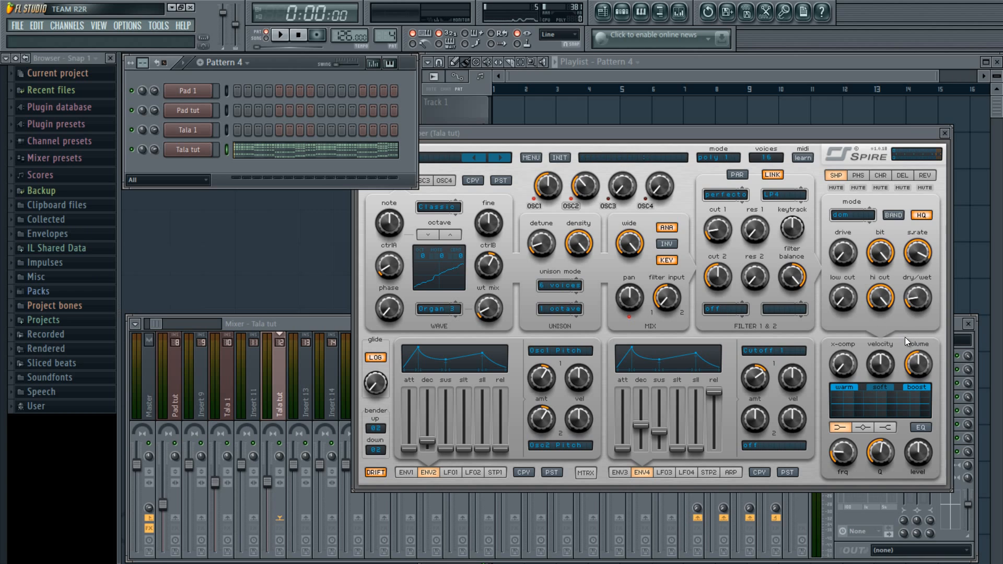
{"action": "left_click", "coordinate": [915, 373]}
{"action": "key", "text": "space"}
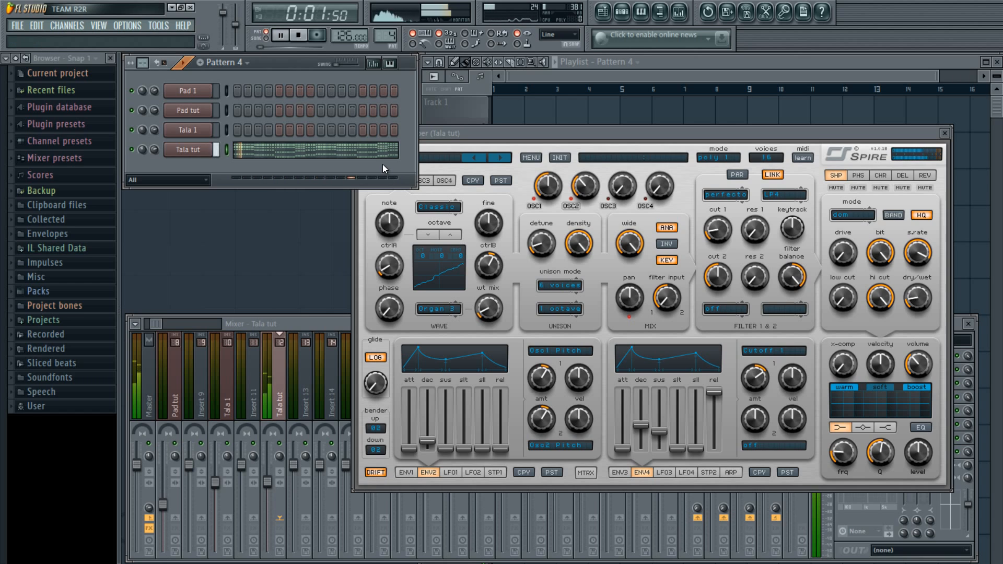
{"action": "key", "text": "space"}
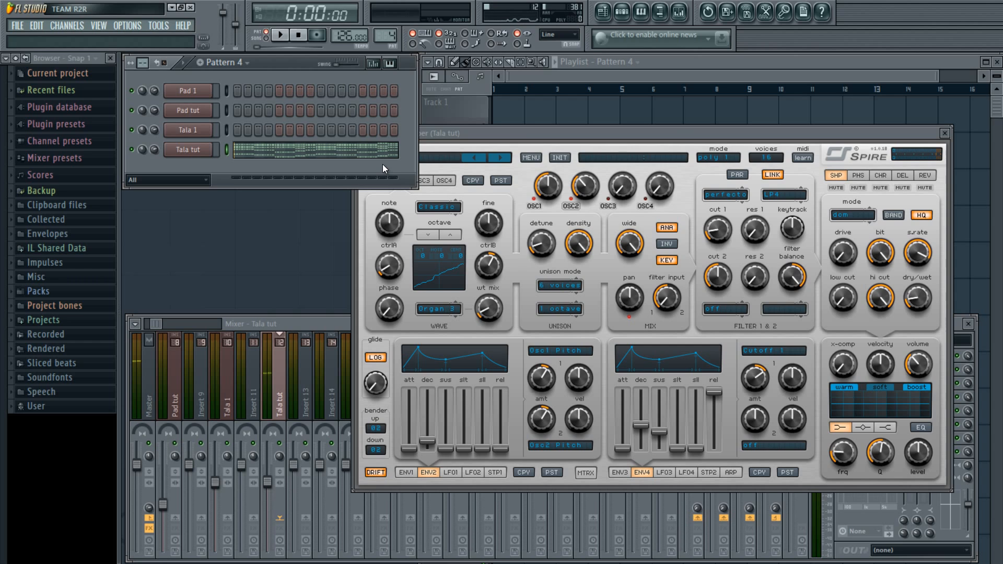
Widen Spire's delay stereo spread, raise feedback, set delay times to 1/4 and 3/16, and audition
{"action": "left_click", "coordinate": [902, 176]}
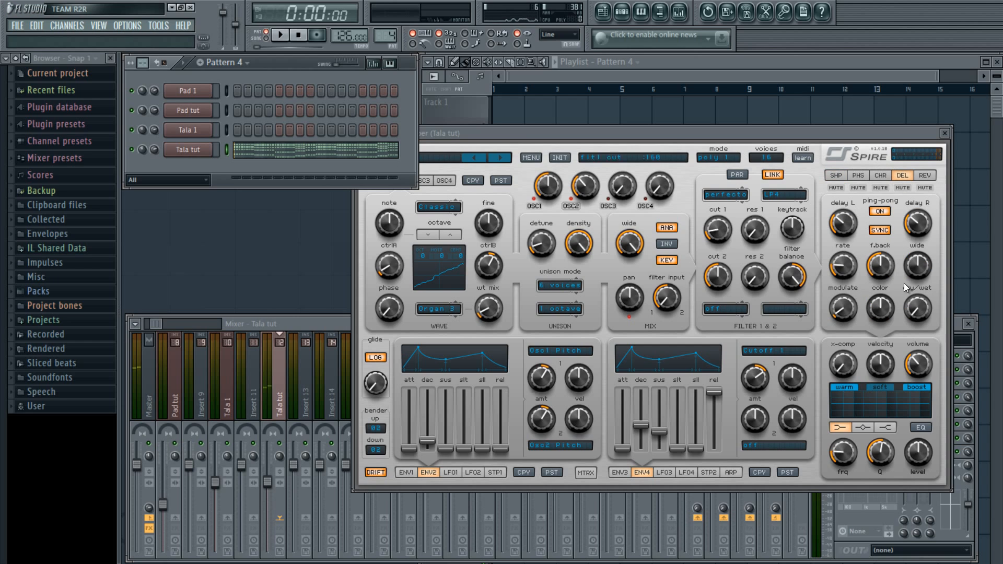
{"action": "left_click_drag", "start_coordinate": [917, 266], "coordinate": [882, 260]}
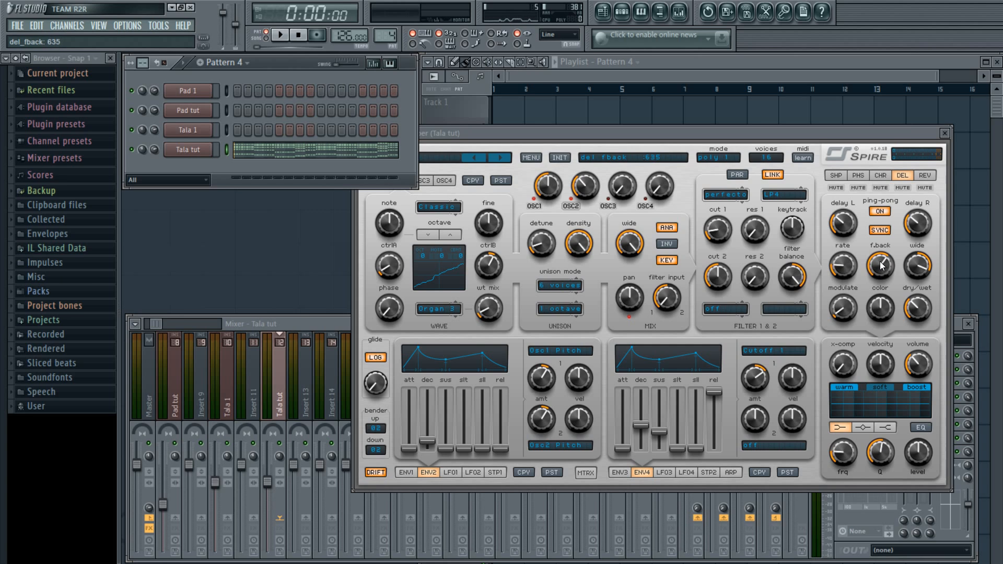
{"action": "left_click", "coordinate": [847, 227]}
{"action": "mouse_move", "coordinate": [847, 226]}
{"action": "left_mouse_down"}
{"action": "mouse_move", "coordinate": [851, 213]}
{"action": "mouse_move", "coordinate": [851, 221]}
{"action": "left_mouse_up"}
{"action": "mouse_move", "coordinate": [932, 220]}
{"action": "left_mouse_down"}
{"action": "mouse_move", "coordinate": [936, 204]}
{"action": "mouse_move", "coordinate": [935, 217]}
{"action": "left_mouse_up"}
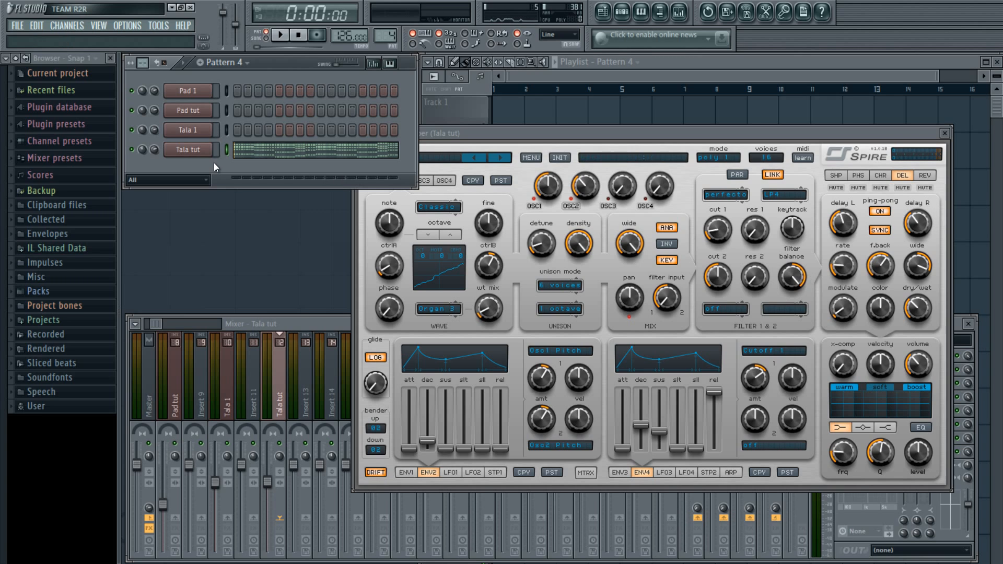
{"action": "key", "text": "space"}
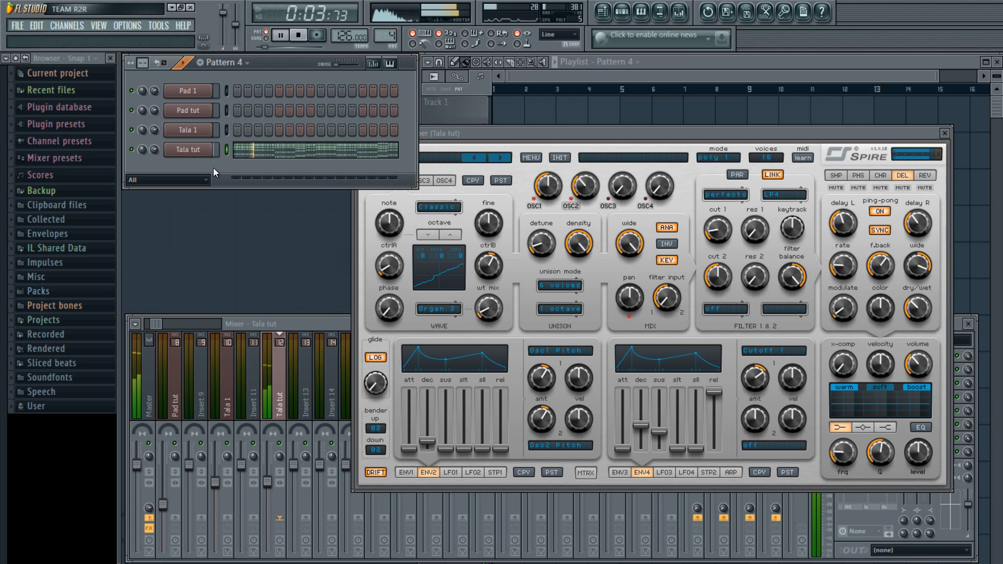
{"action": "key", "text": "space"}
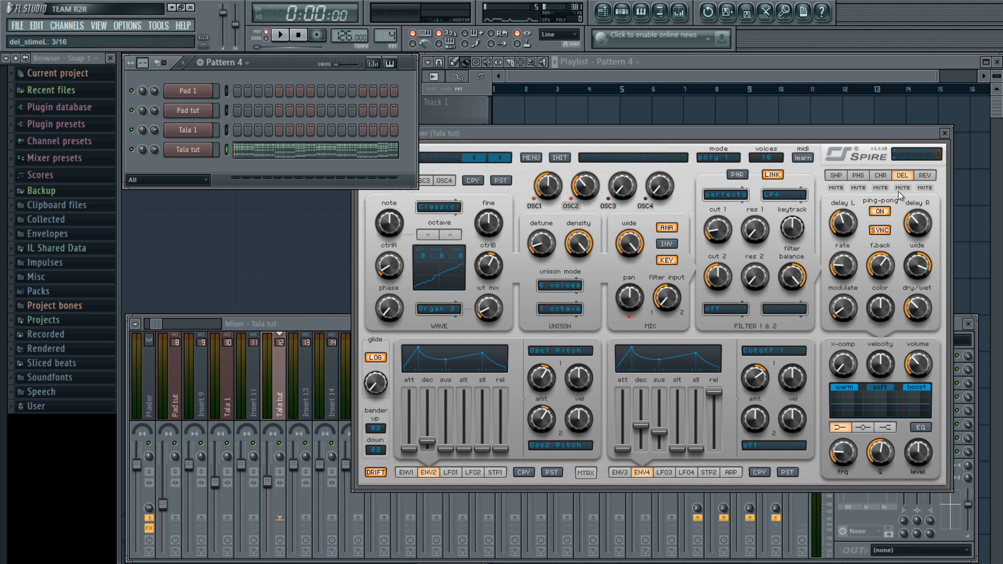
Raise the plate reverb's dry/wet and decay and cut damping to zero while auditioning
{"action": "left_click", "coordinate": [917, 176]}
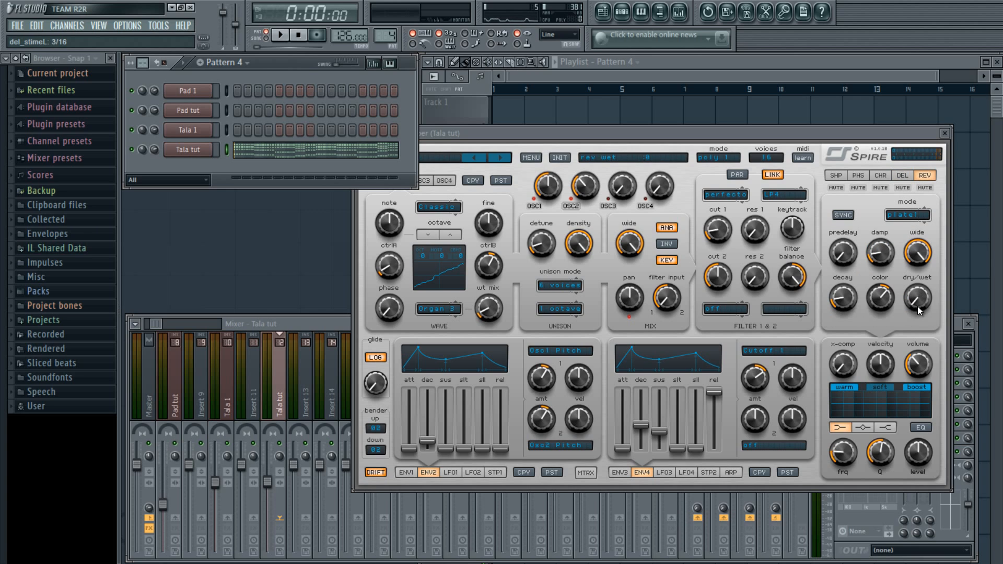
{"action": "left_click_drag", "start_coordinate": [915, 303], "coordinate": [918, 265]}
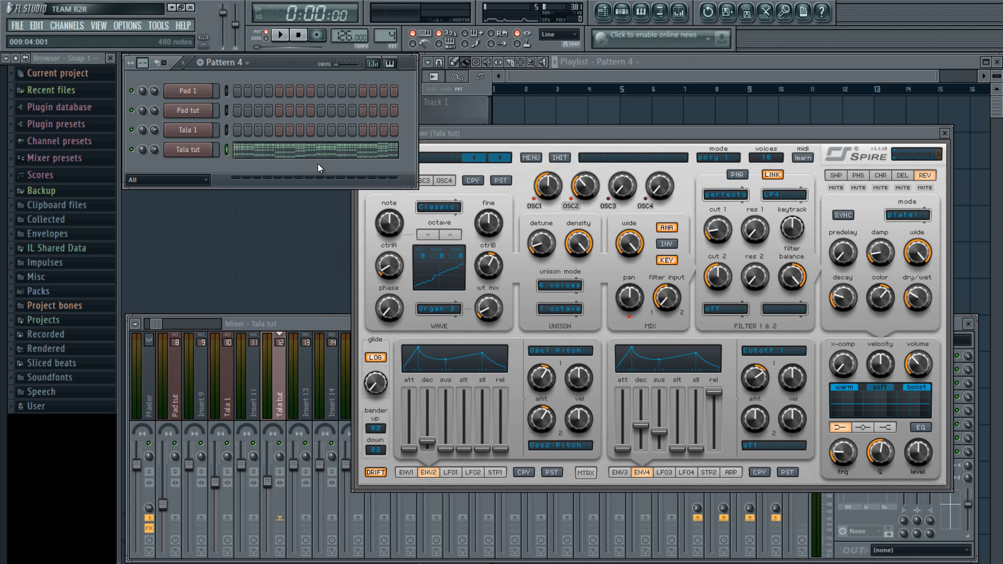
{"action": "key", "text": "space"}
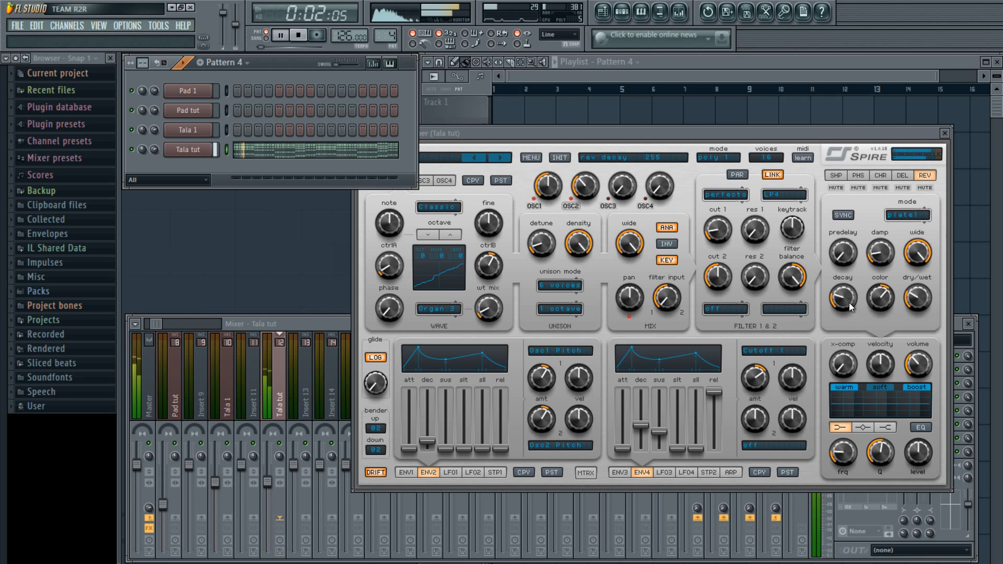
{"action": "mouse_move", "coordinate": [849, 309]}
{"action": "left_mouse_down"}
{"action": "mouse_move", "coordinate": [854, 274]}
{"action": "mouse_move", "coordinate": [855, 303]}
{"action": "left_mouse_up"}
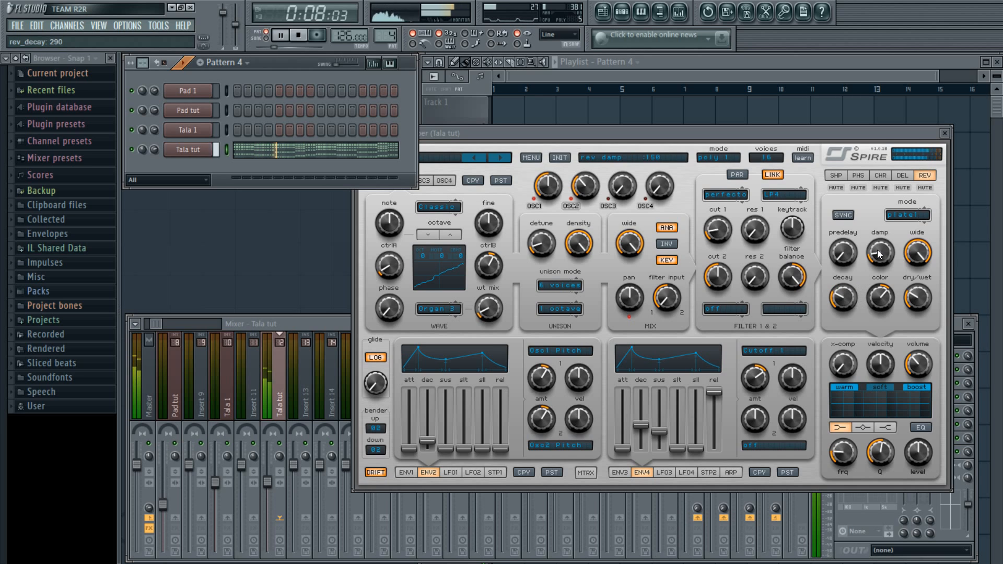
{"action": "left_click_drag", "start_coordinate": [877, 251], "coordinate": [879, 296]}
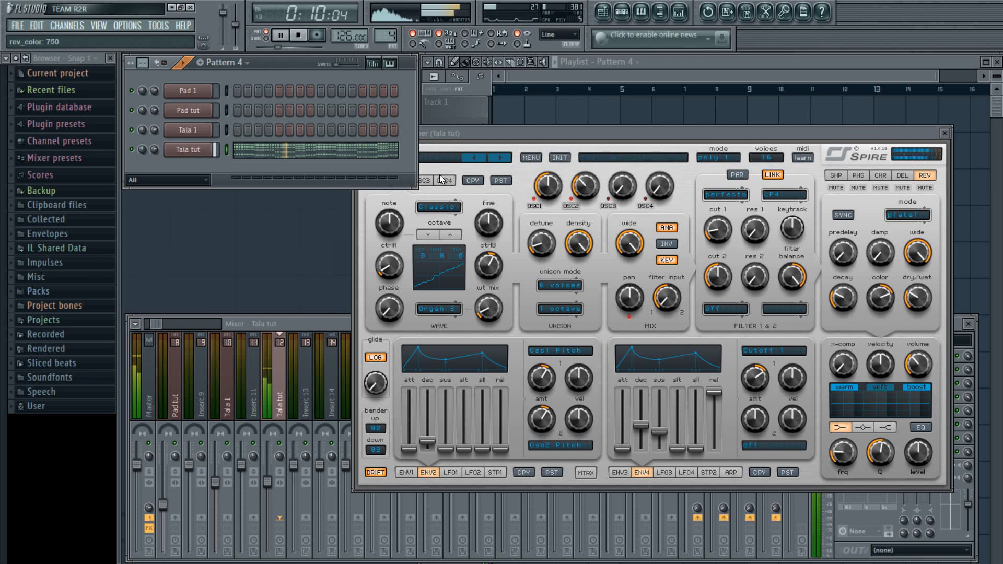
{"action": "key", "text": "space"}
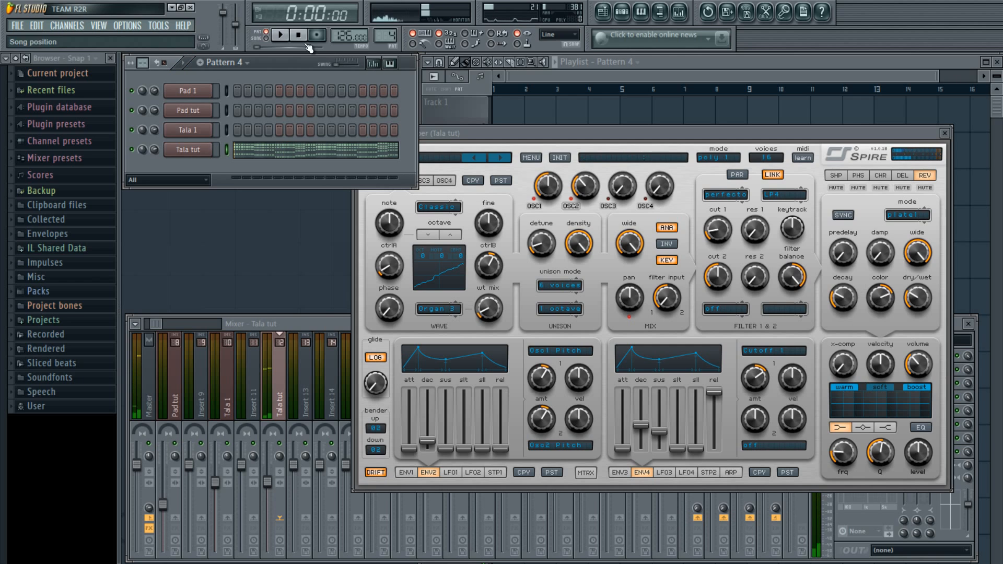